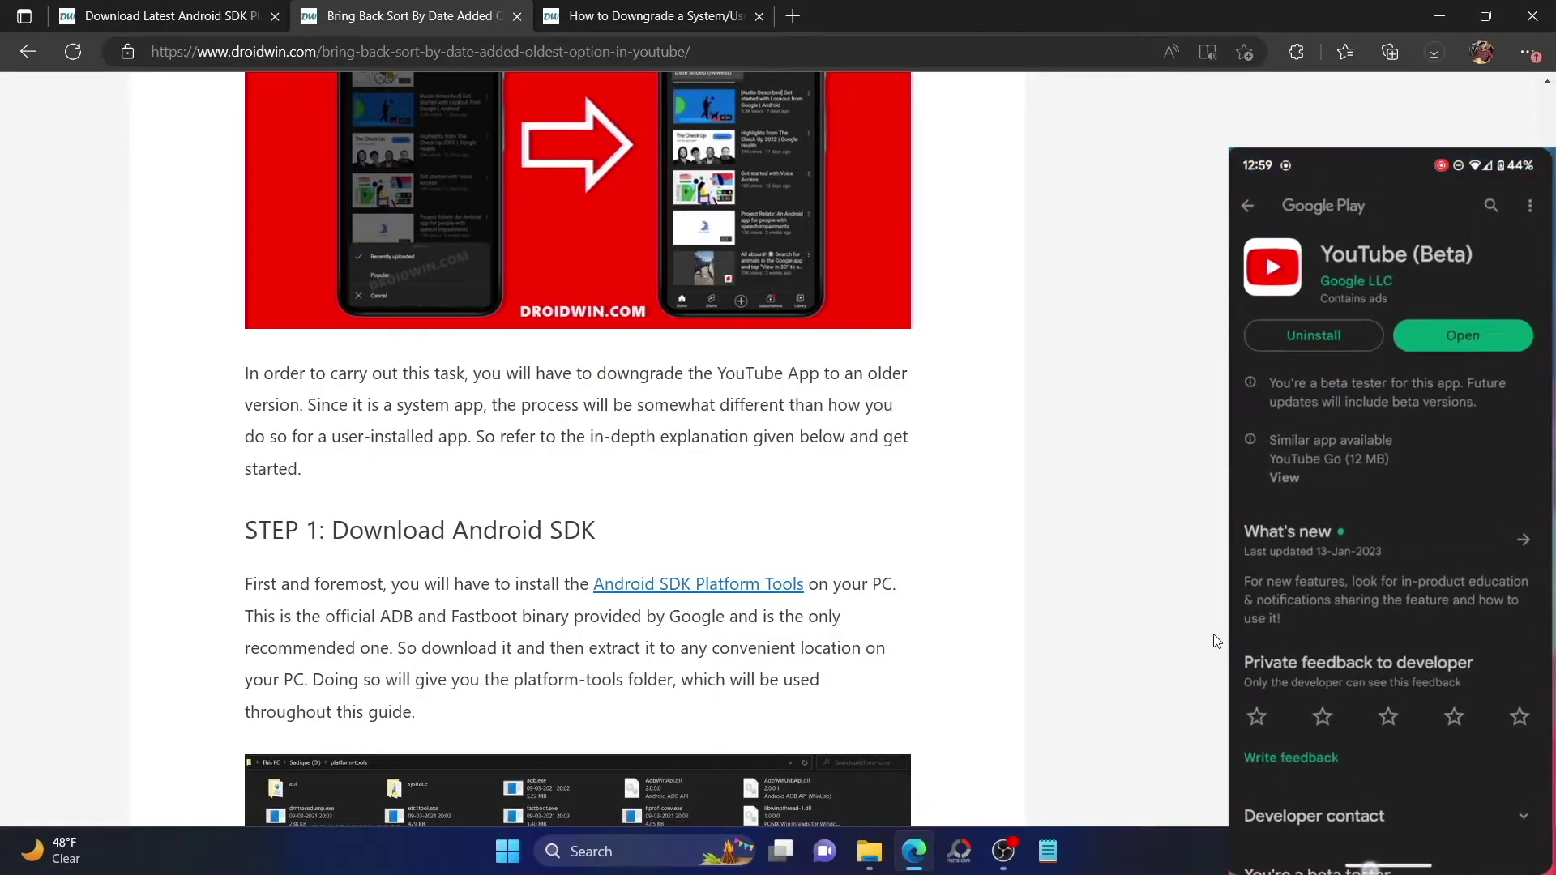
scroll(1215, 641, down, 1)
scroll(1215, 640, down, 1)
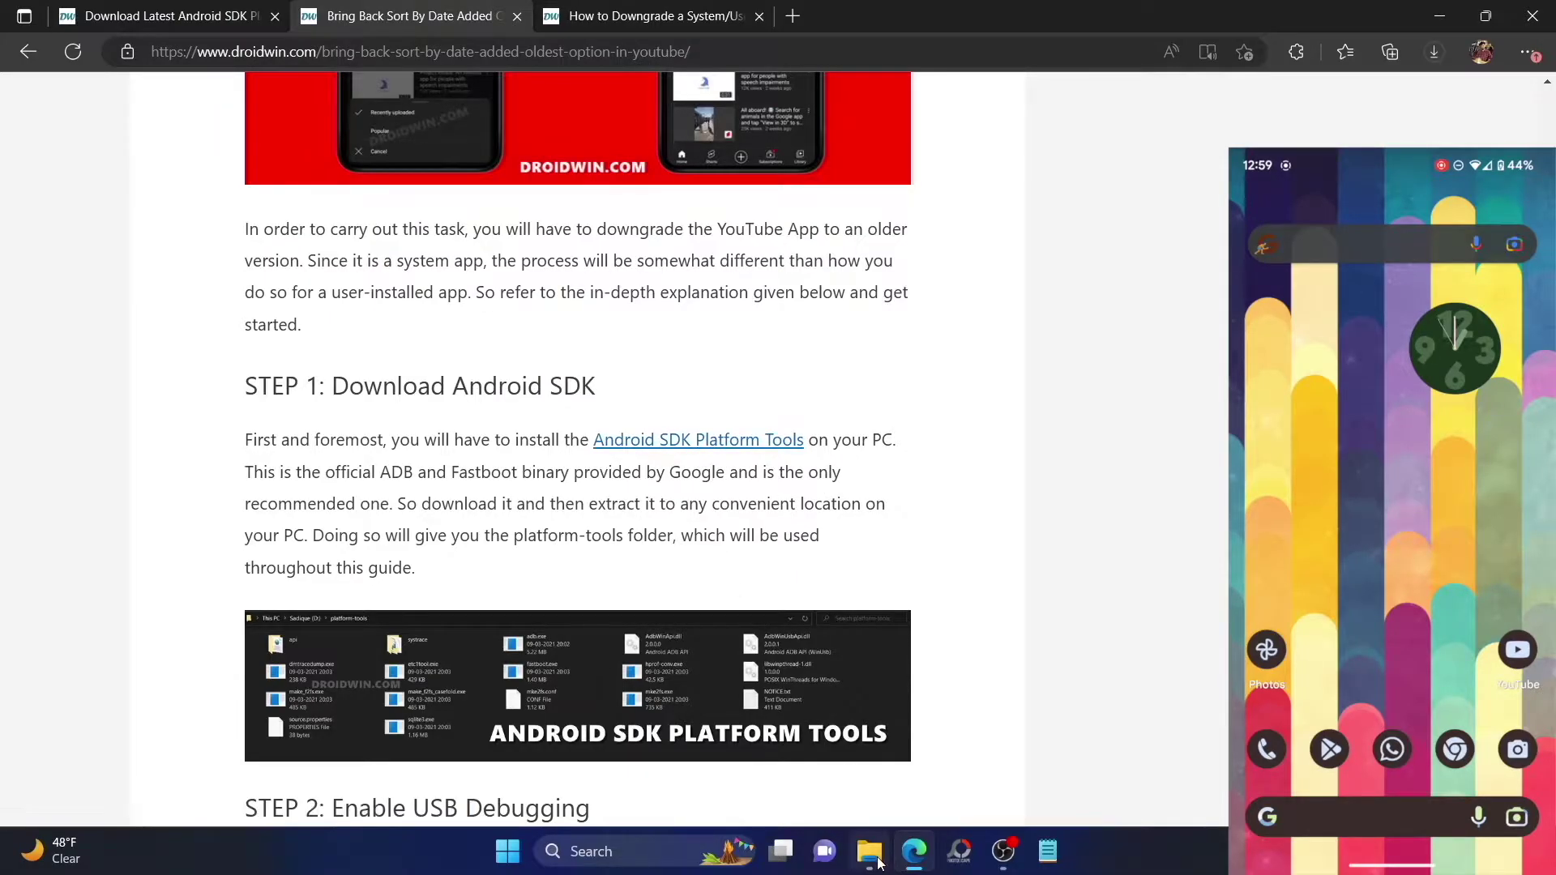
- Switch from the Edge guide to File Explorer showing the extracted platform-tools folder
click(870, 851)
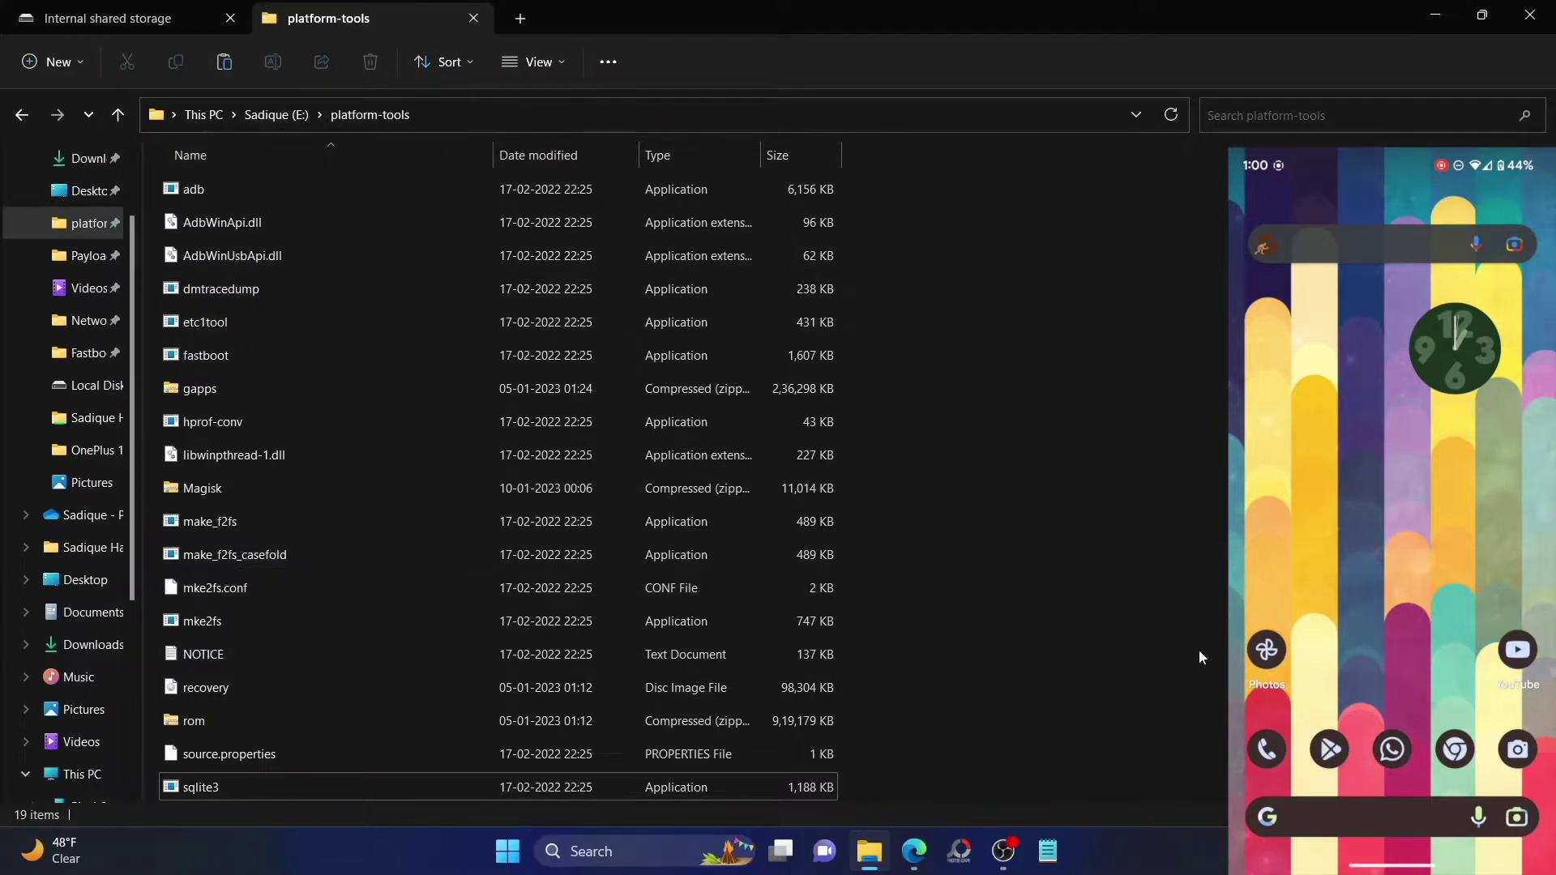
- Glance back at the guide in Edge, then return to the E:\platform-tools folder
click(914, 852)
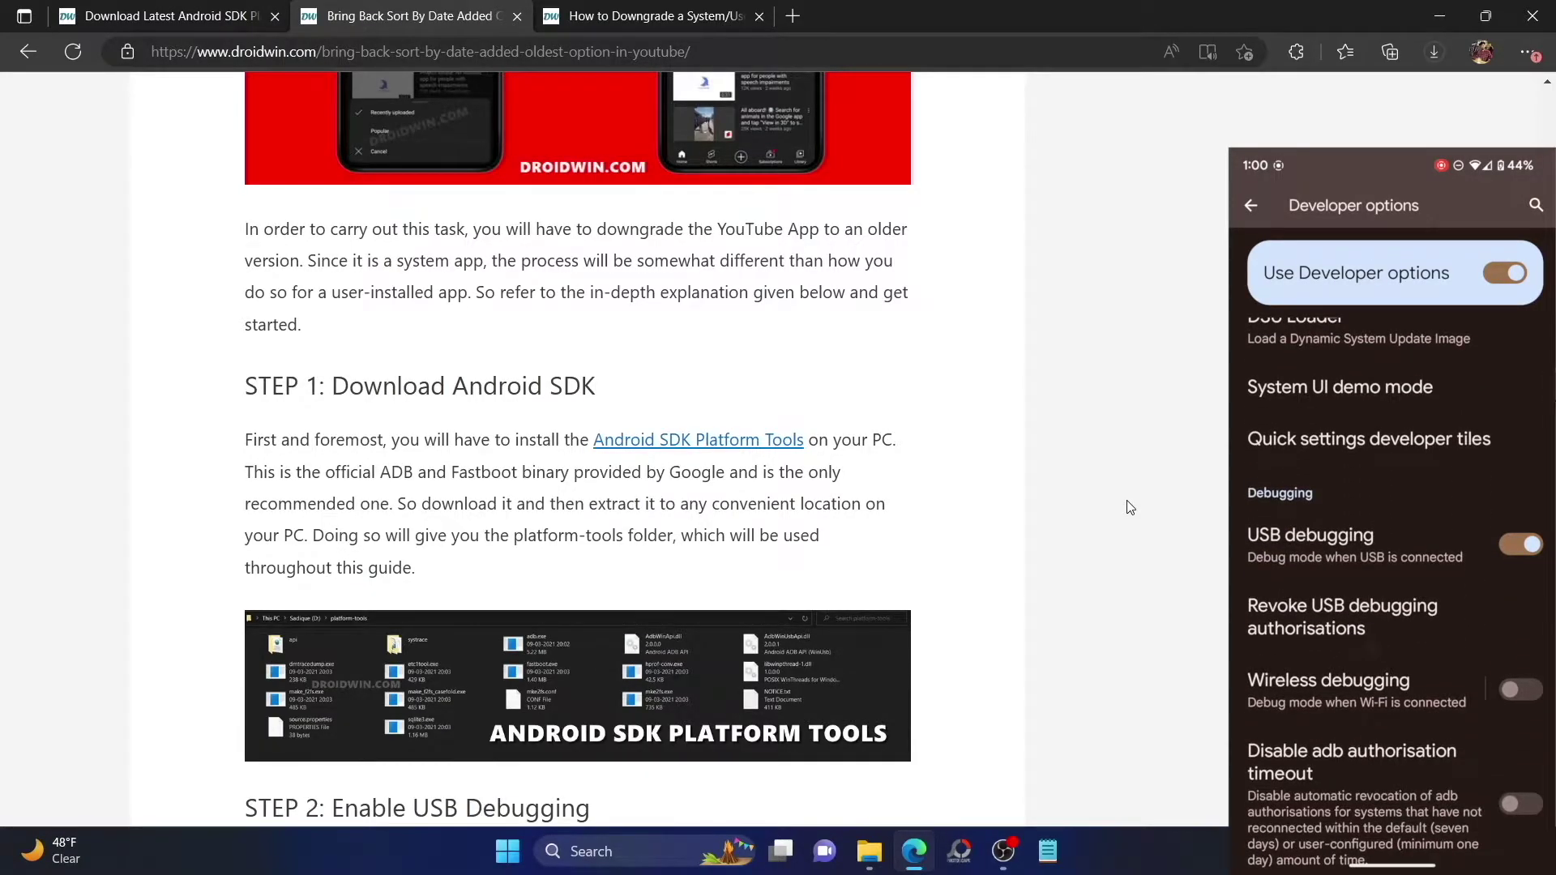
click(868, 851)
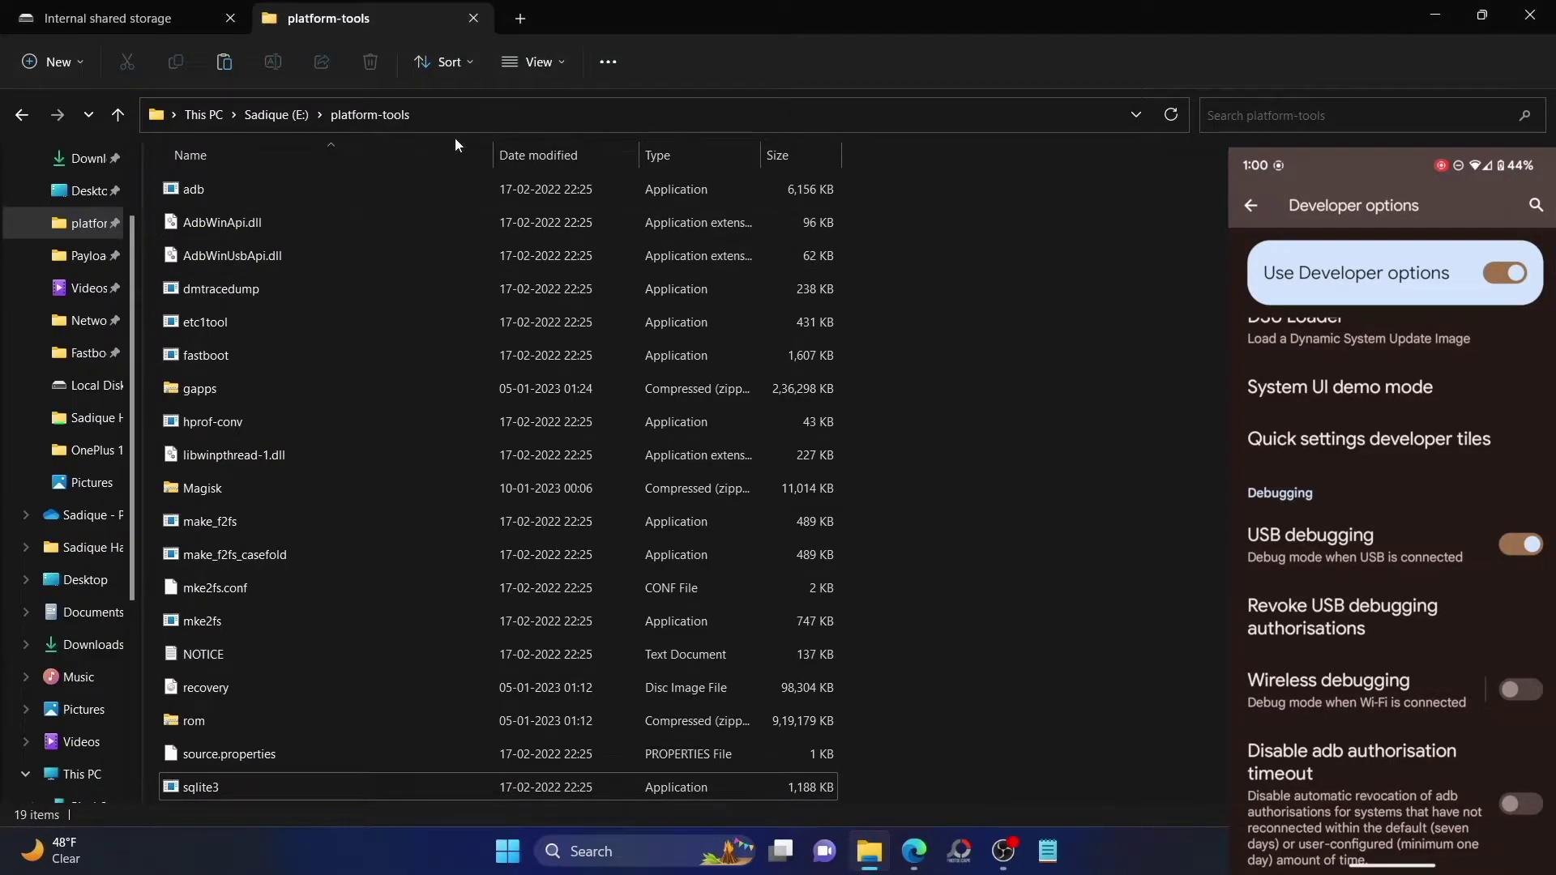
- Open Command Prompt in E:\platform-tools by entering cmd in the Explorer address bar
click(453, 115)
text(cmd)
key(Return)
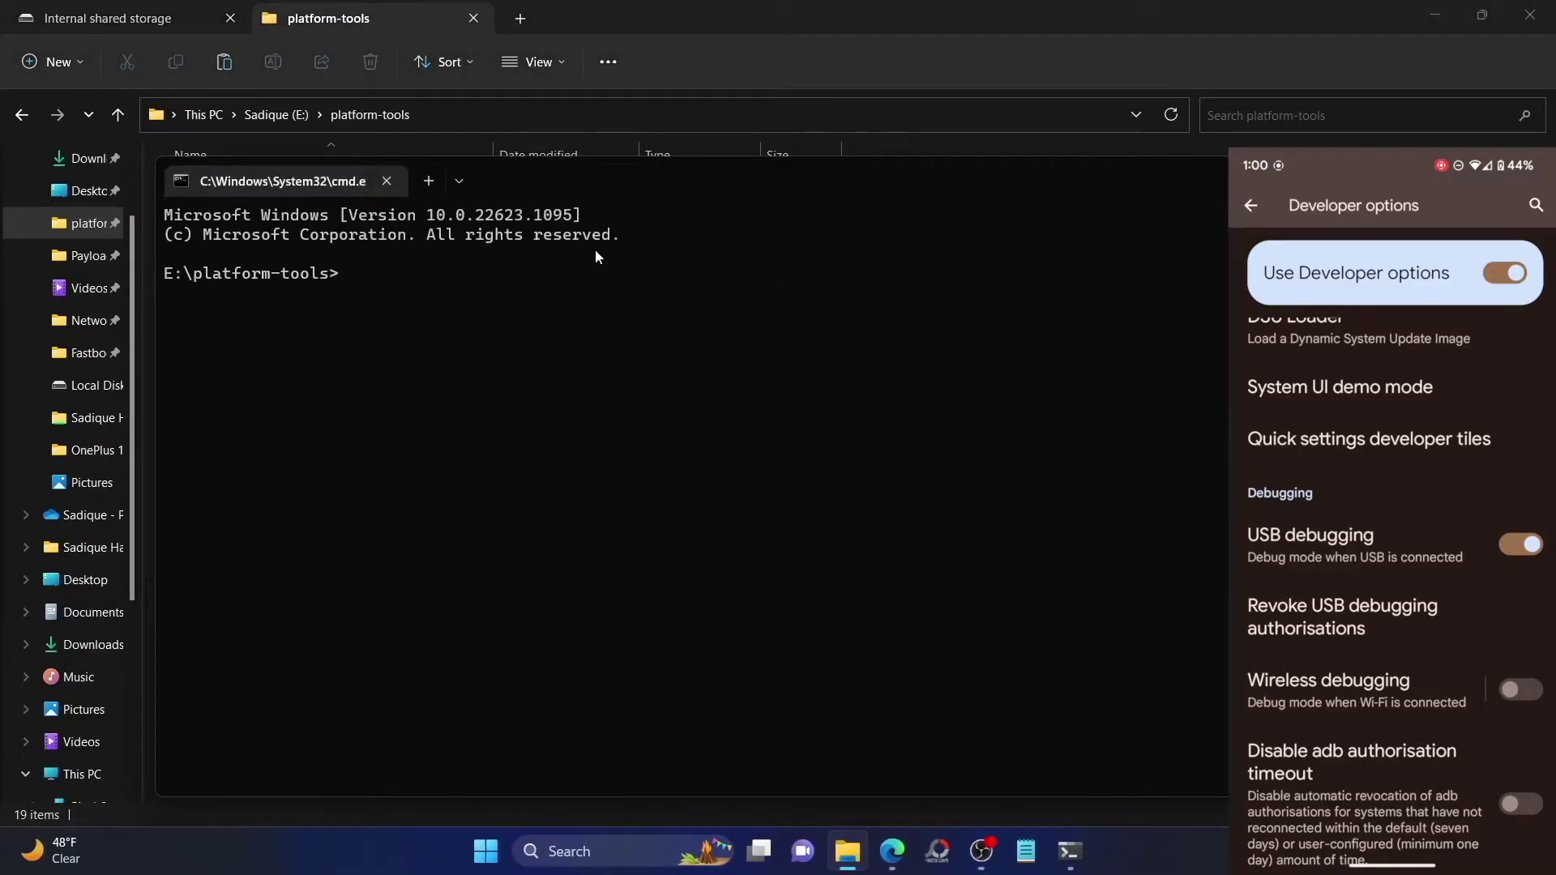
double_click(189, 272)
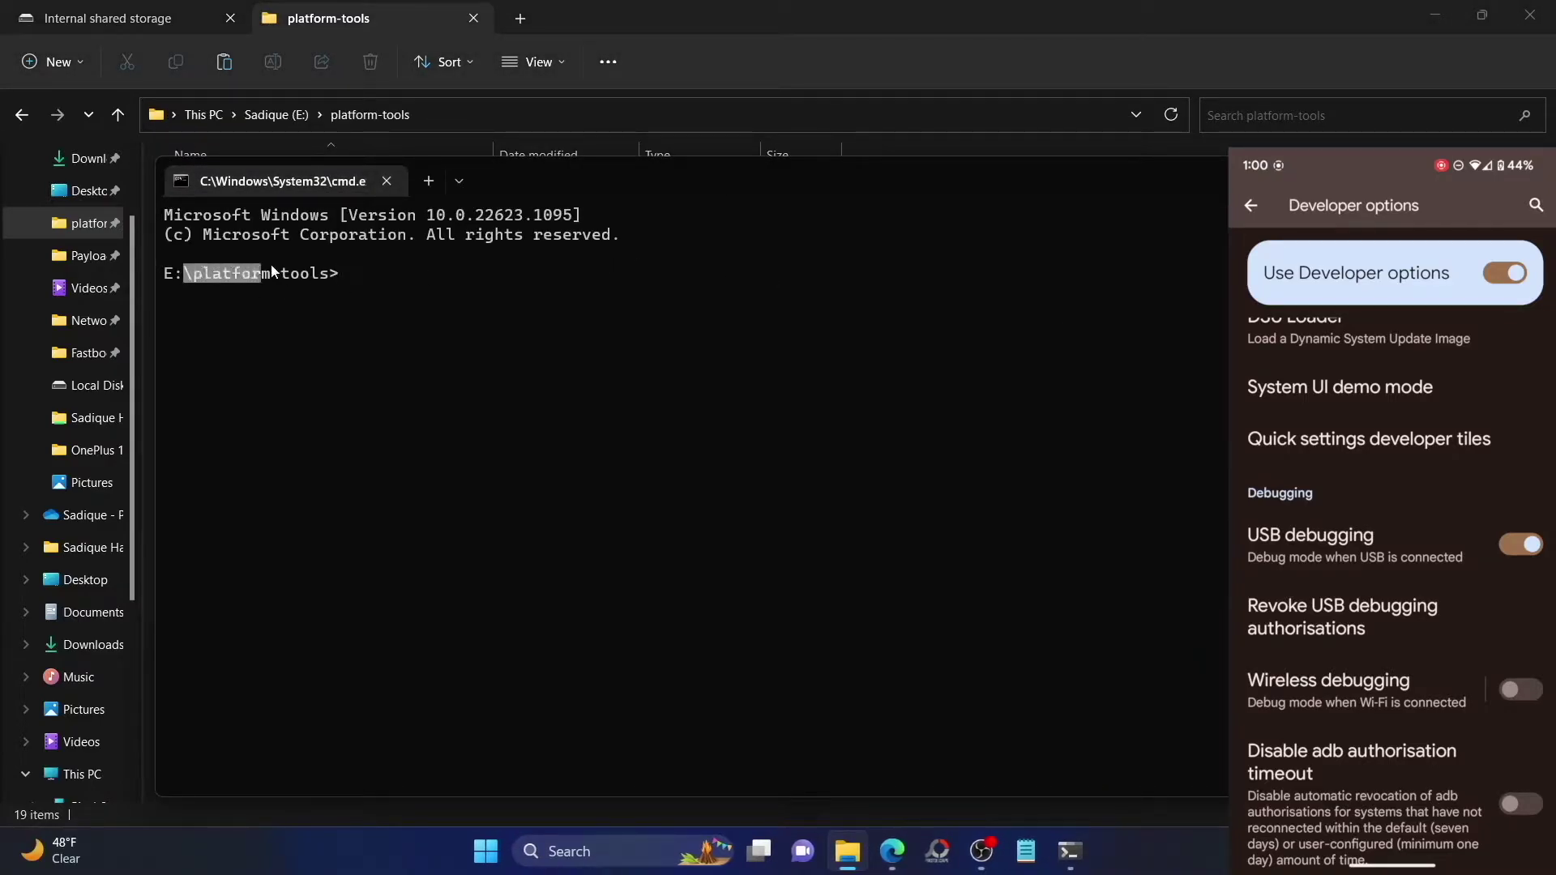
click(351, 263)
text(adb d)
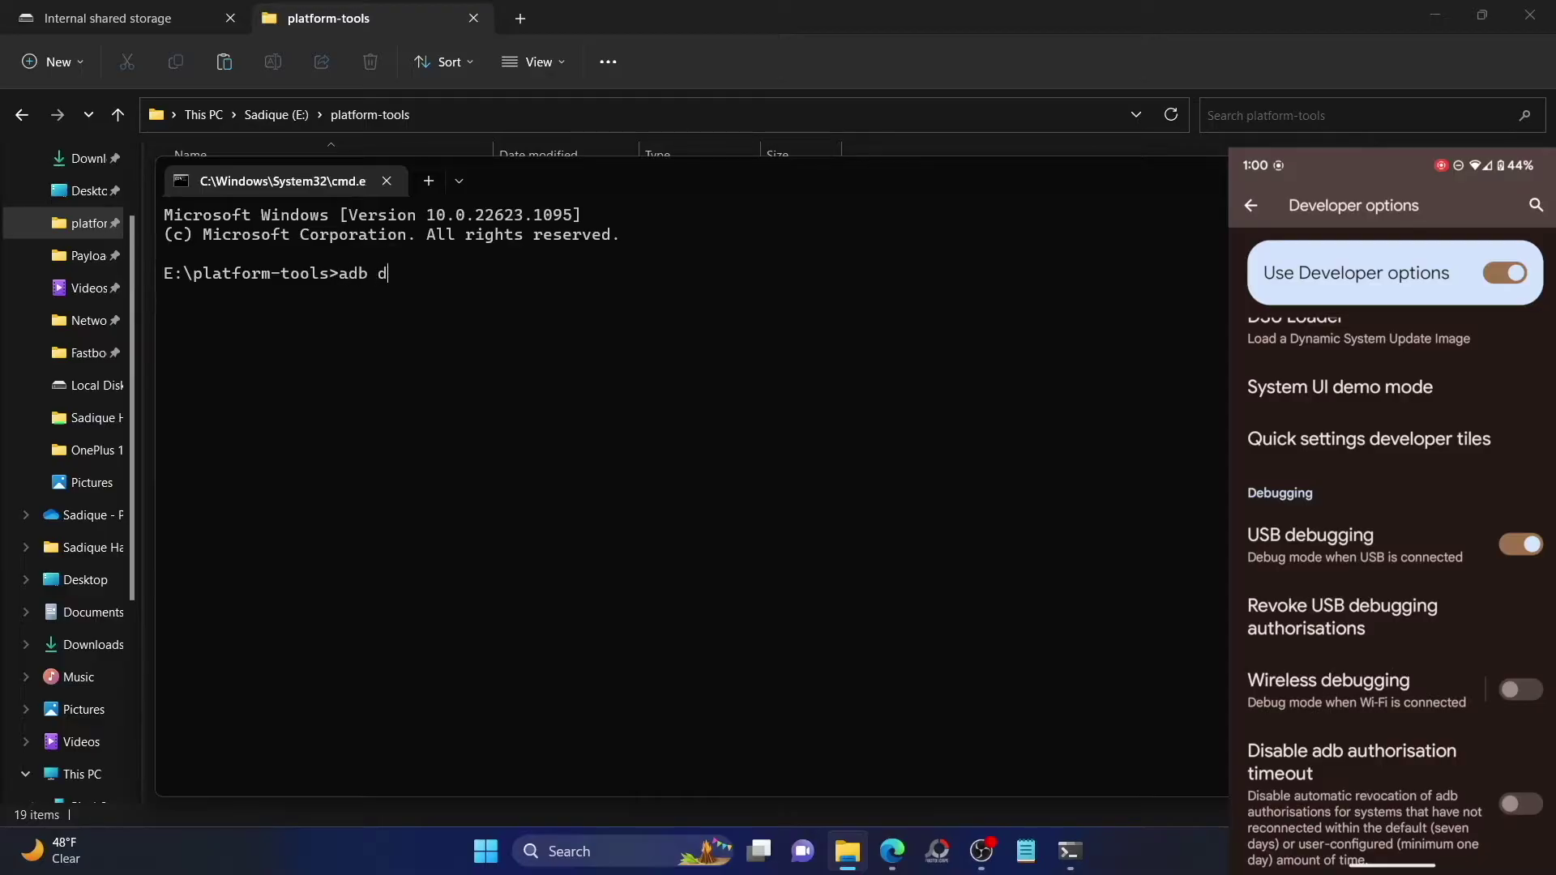
text(evices)
- Run adb devices and check the phone's device ID listed as attached
key(Return)
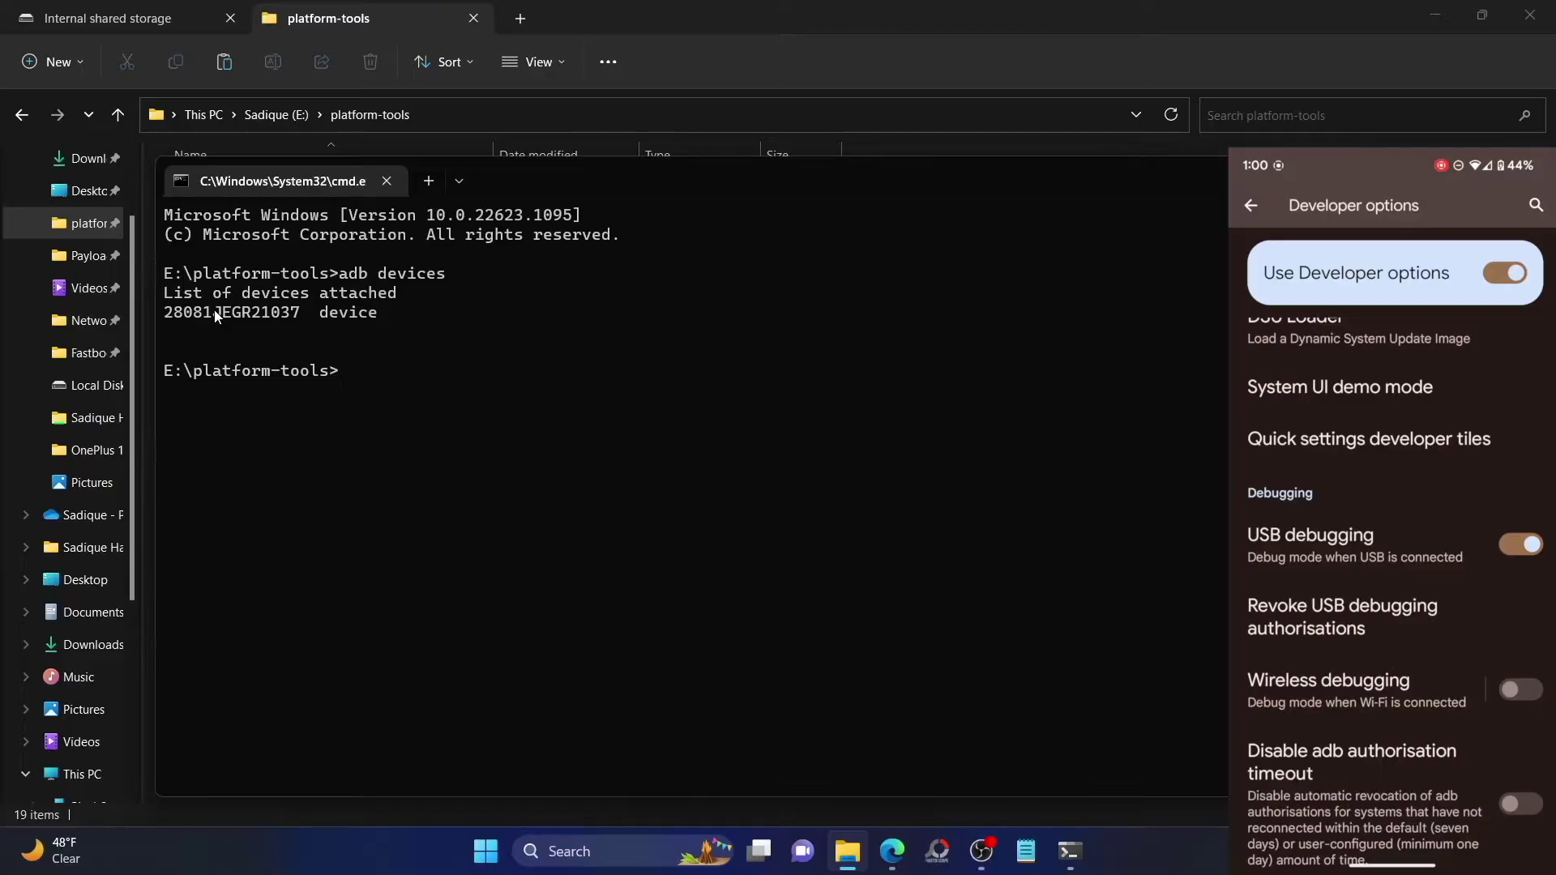
double_click(214, 310)
click(436, 380)
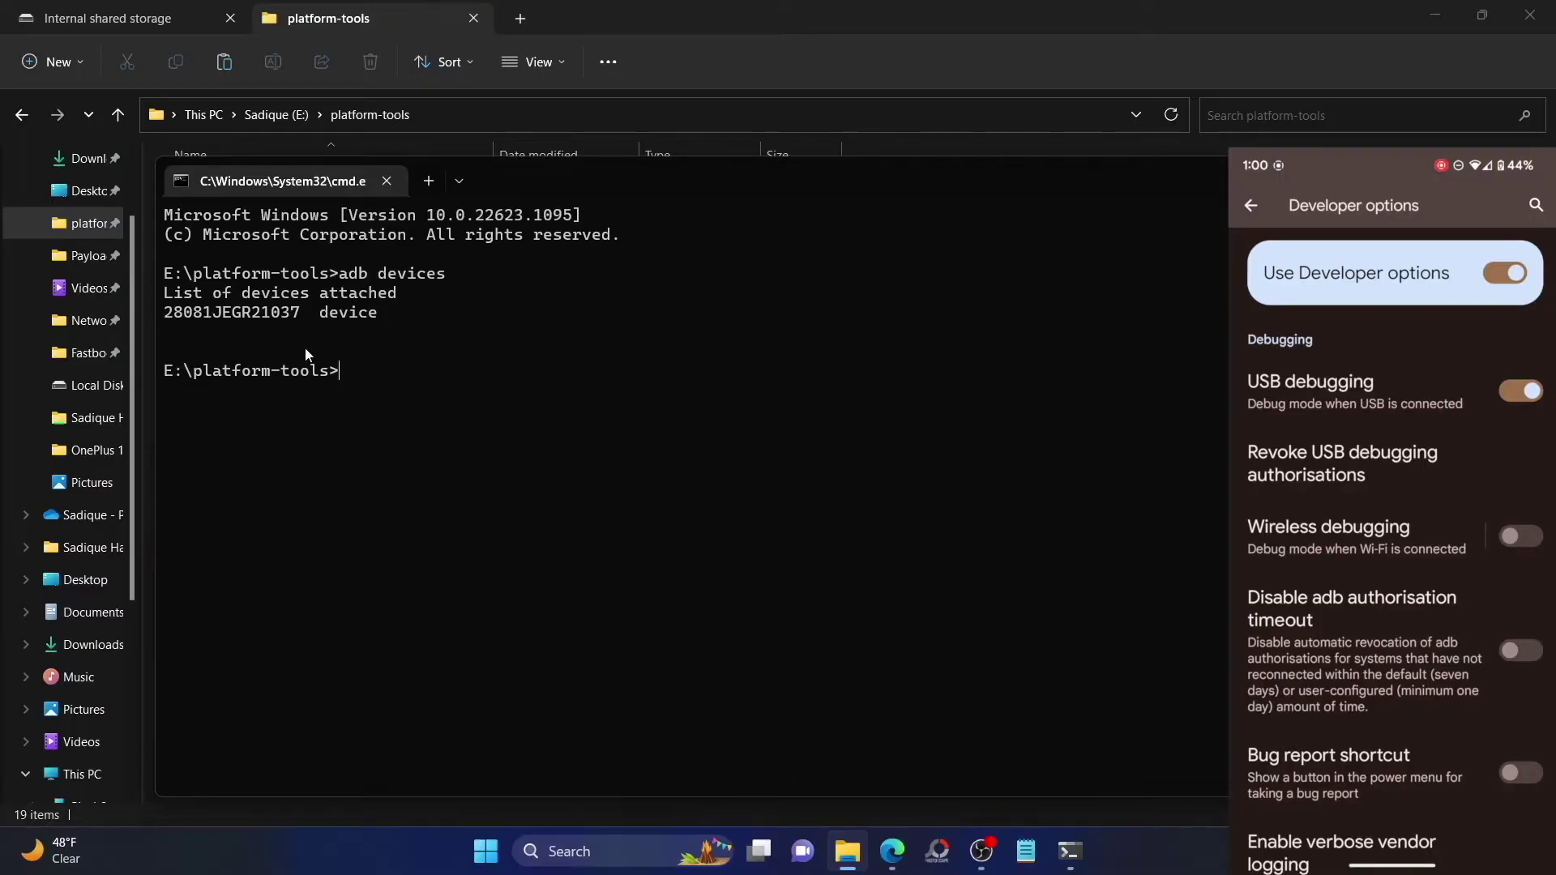
double_click(254, 313)
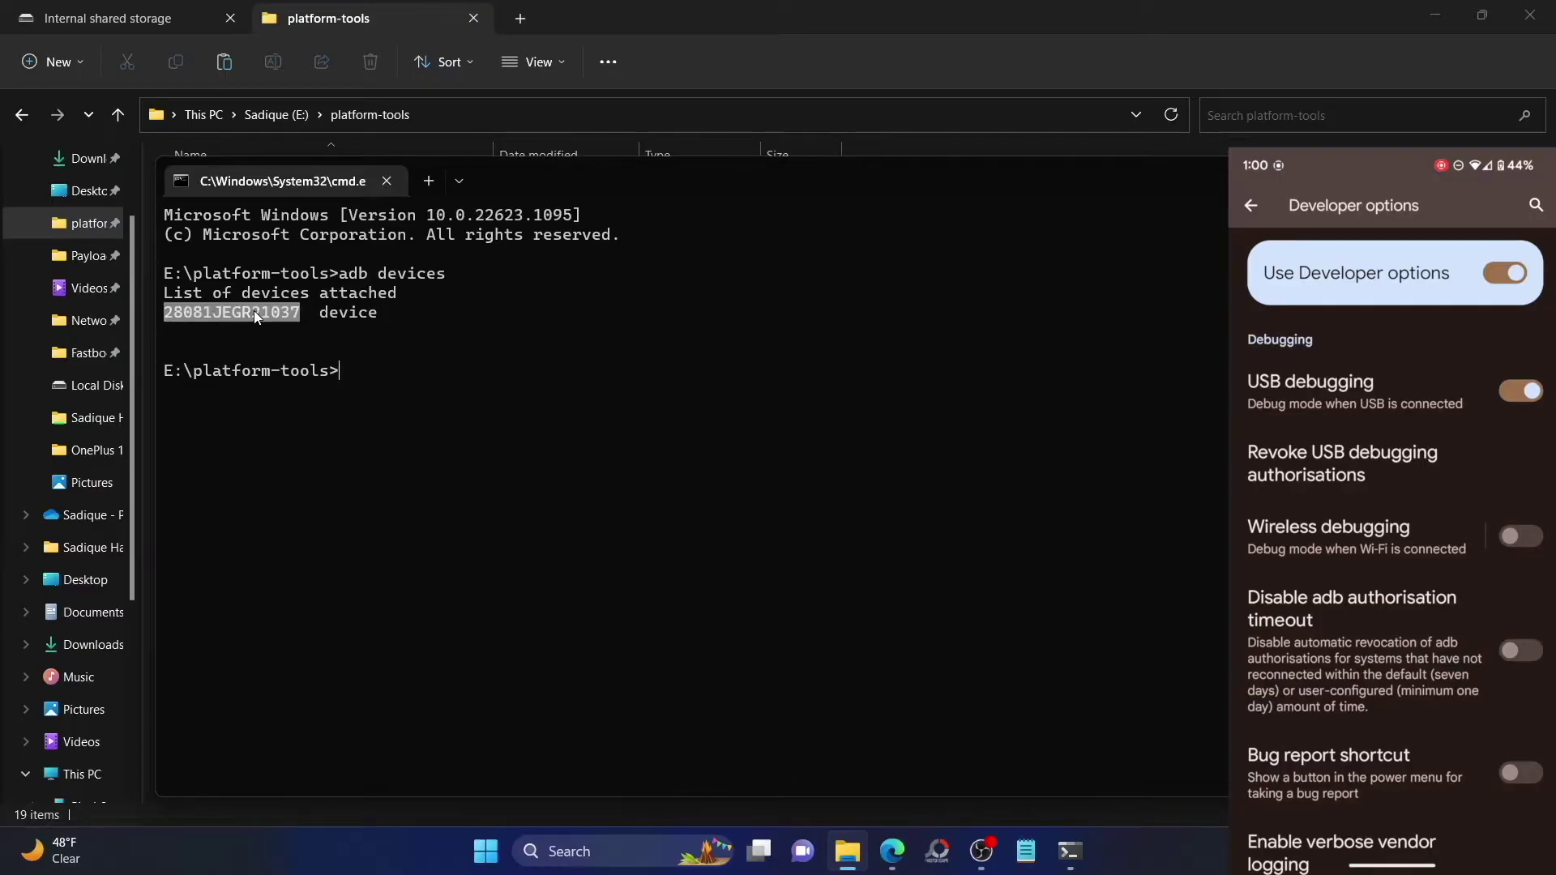
click(546, 414)
- Select the first adb shell pm uninstall --user 0 command at the guide's Step 4
click(893, 851)
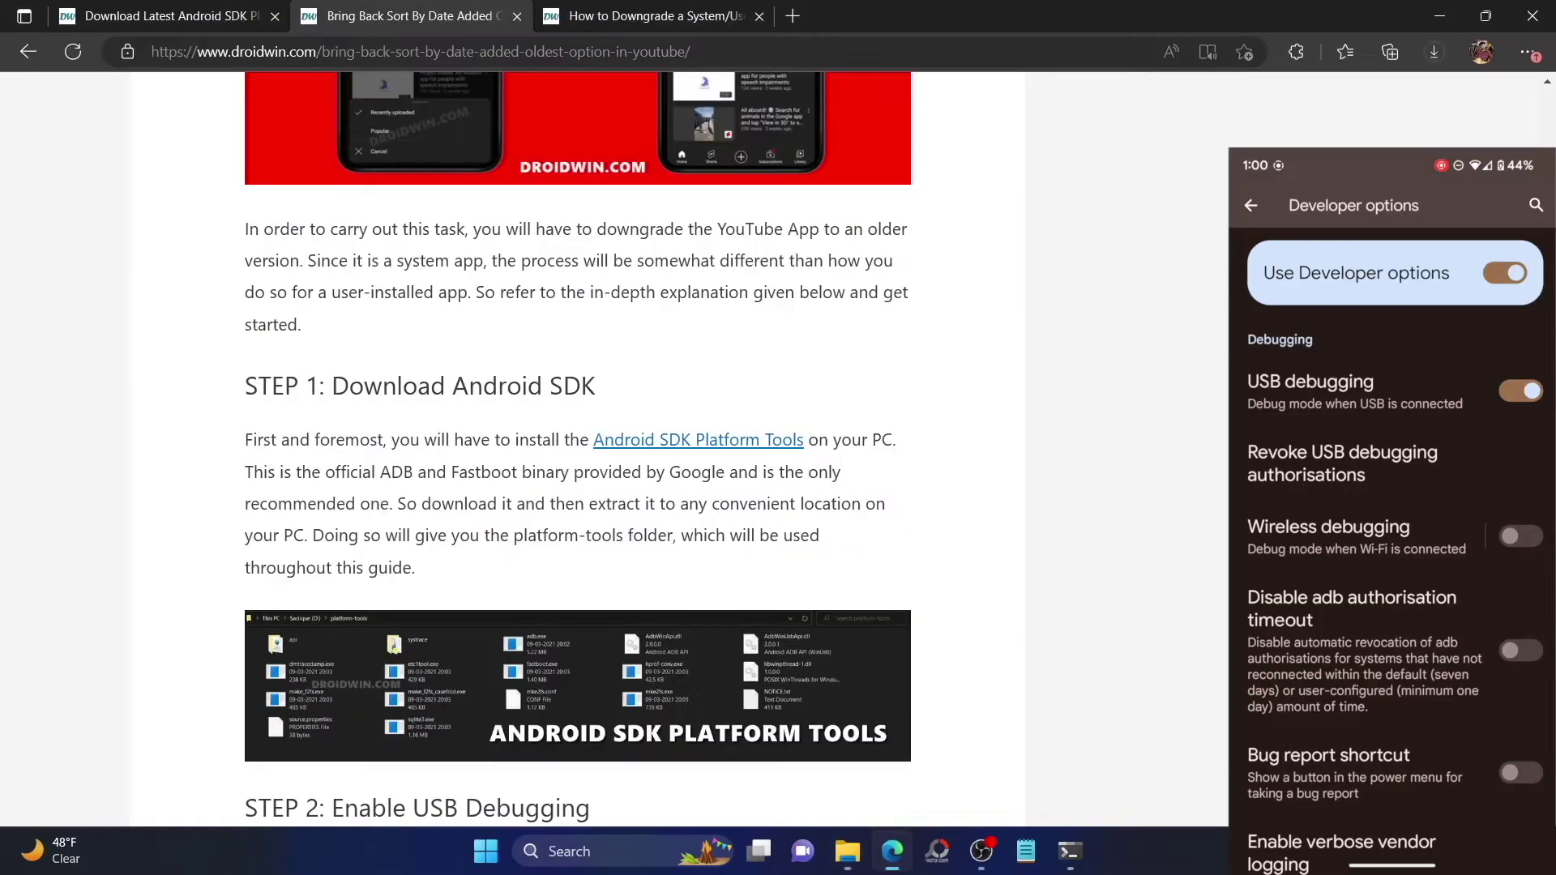
scroll(764, 438, down, 2)
scroll(764, 437, down, 4)
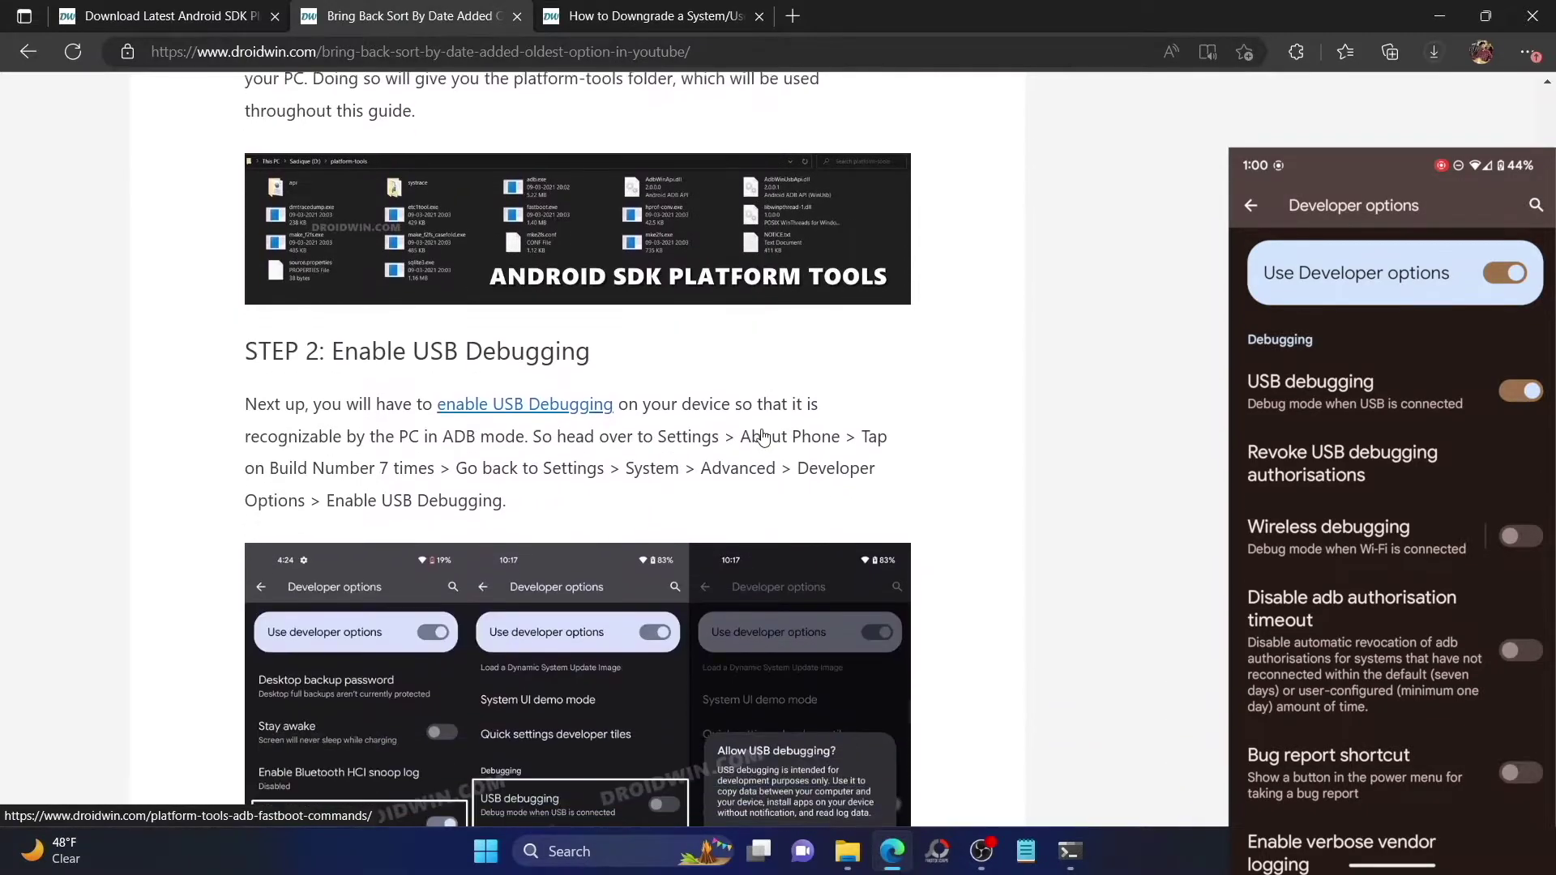
scroll(763, 439, down, 4)
scroll(764, 438, down, 4)
scroll(763, 438, down, 4)
scroll(763, 436, down, 4)
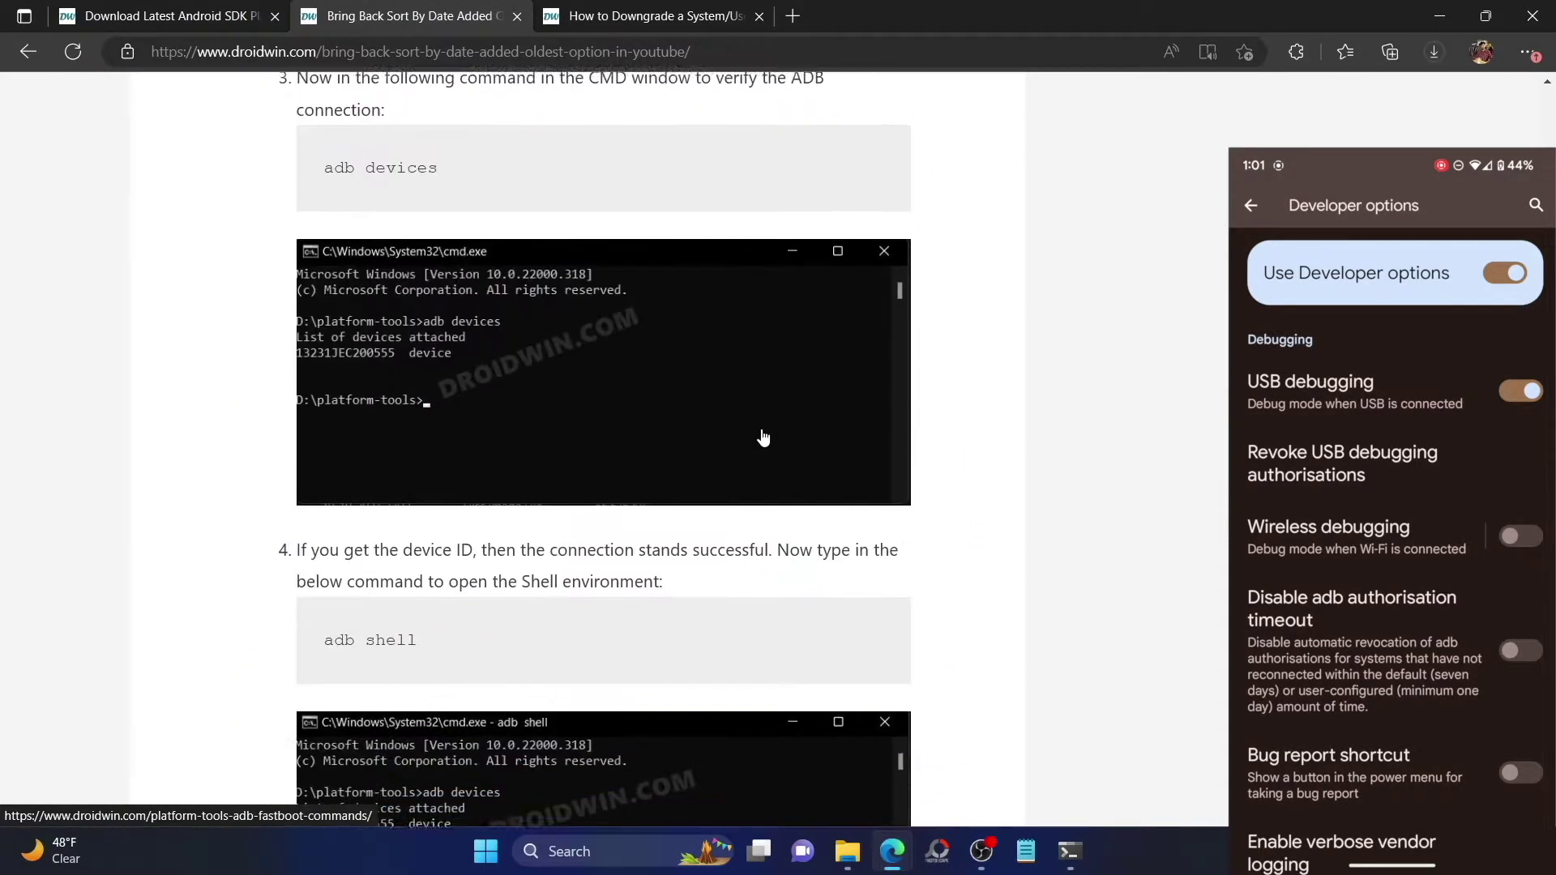
scroll(763, 436, down, 4)
scroll(764, 436, down, 3)
scroll(765, 435, down, 1)
scroll(764, 435, down, 1)
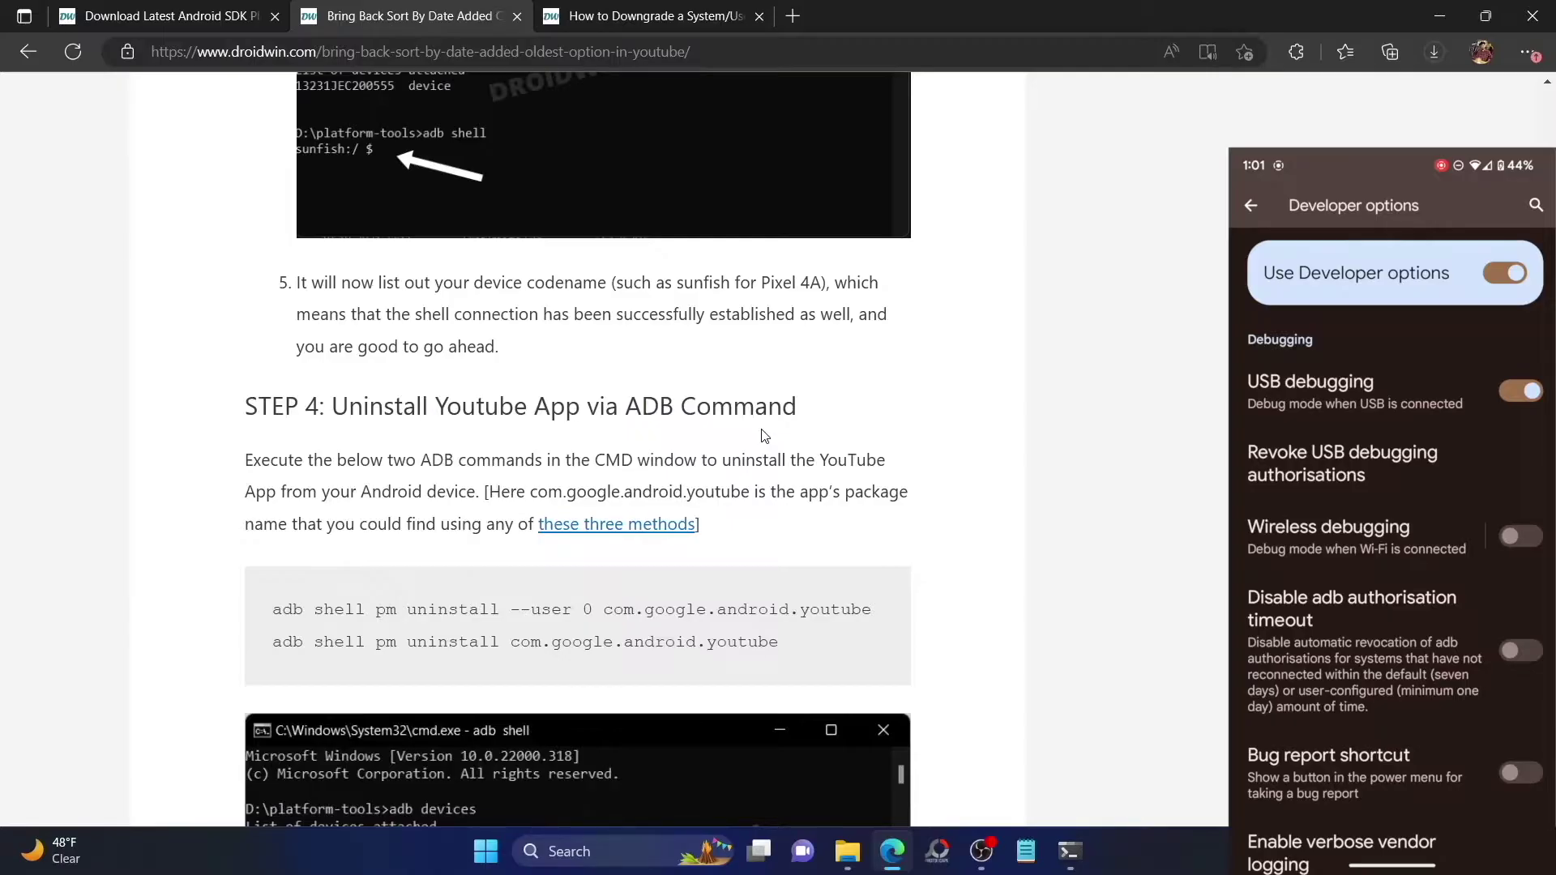
scroll(763, 436, down, 1)
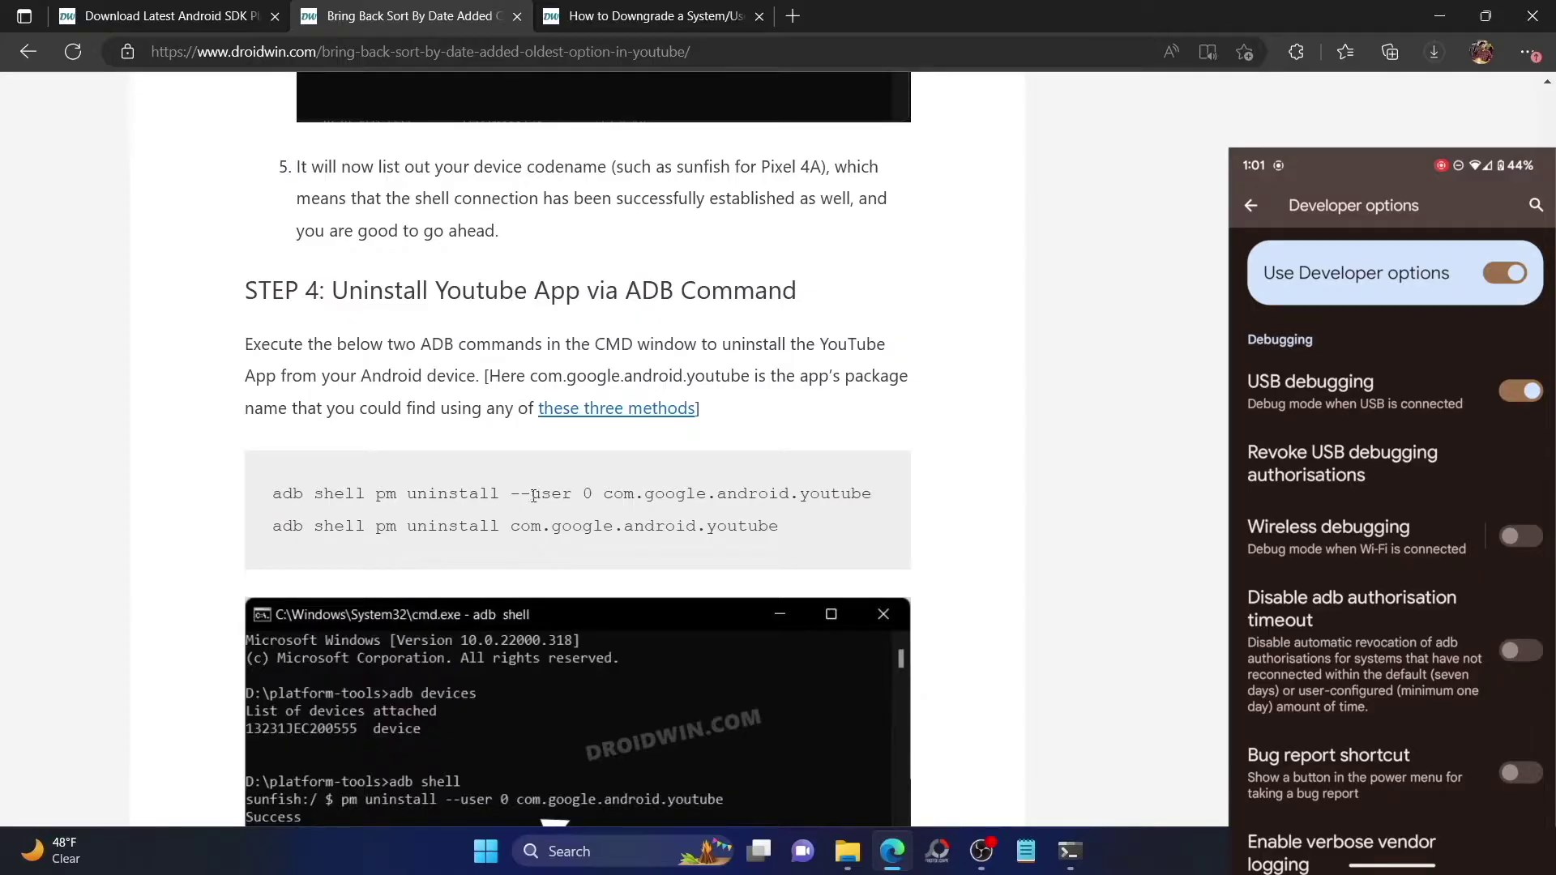
drag(514, 493, 593, 492)
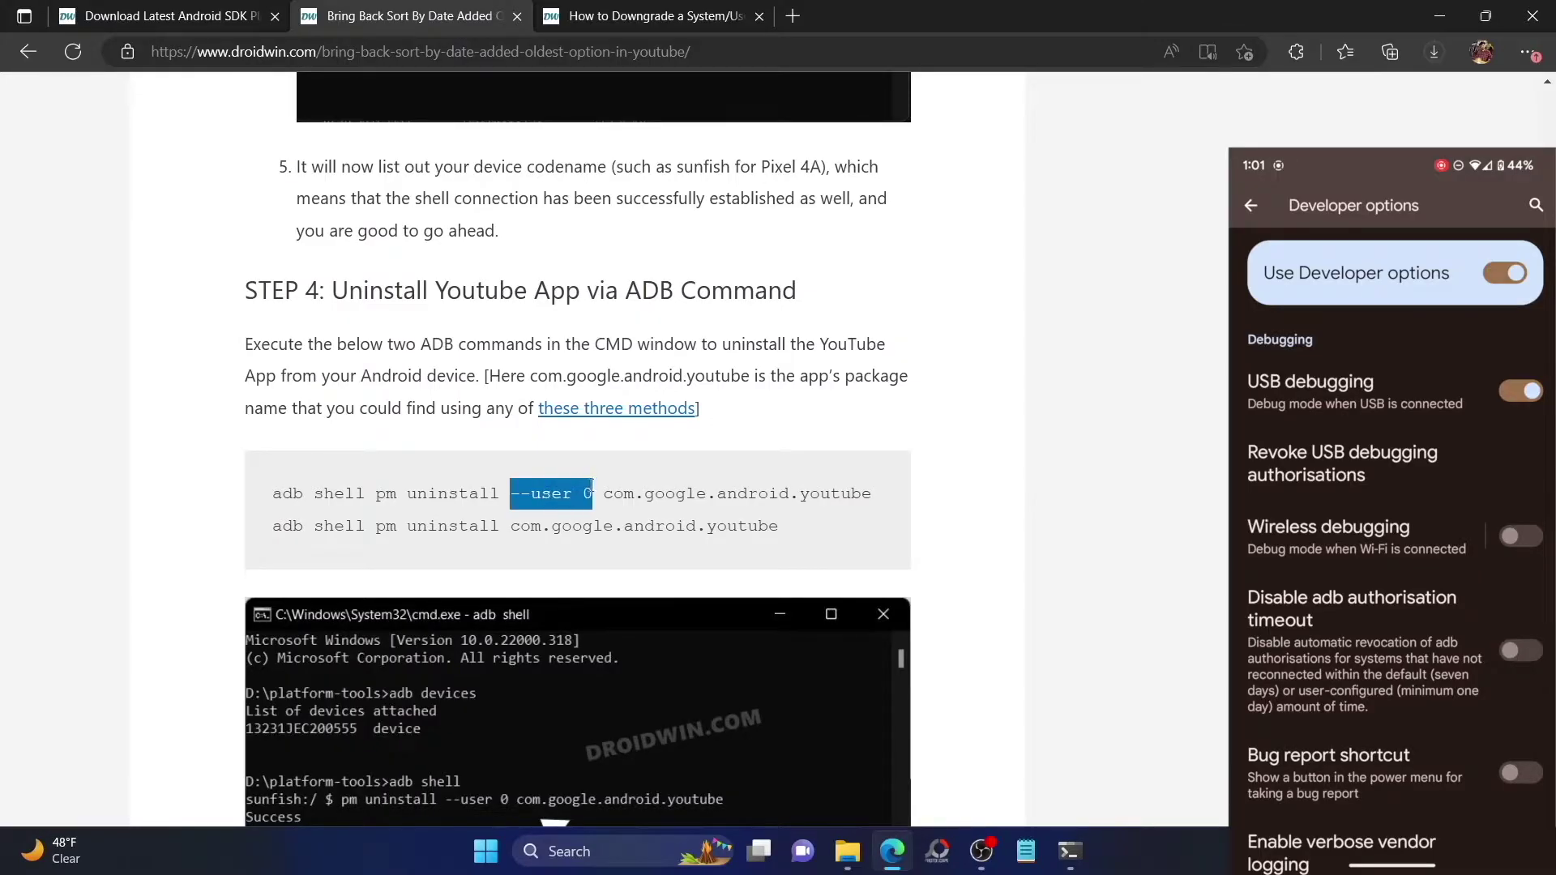
click(535, 525)
triple_click(534, 526)
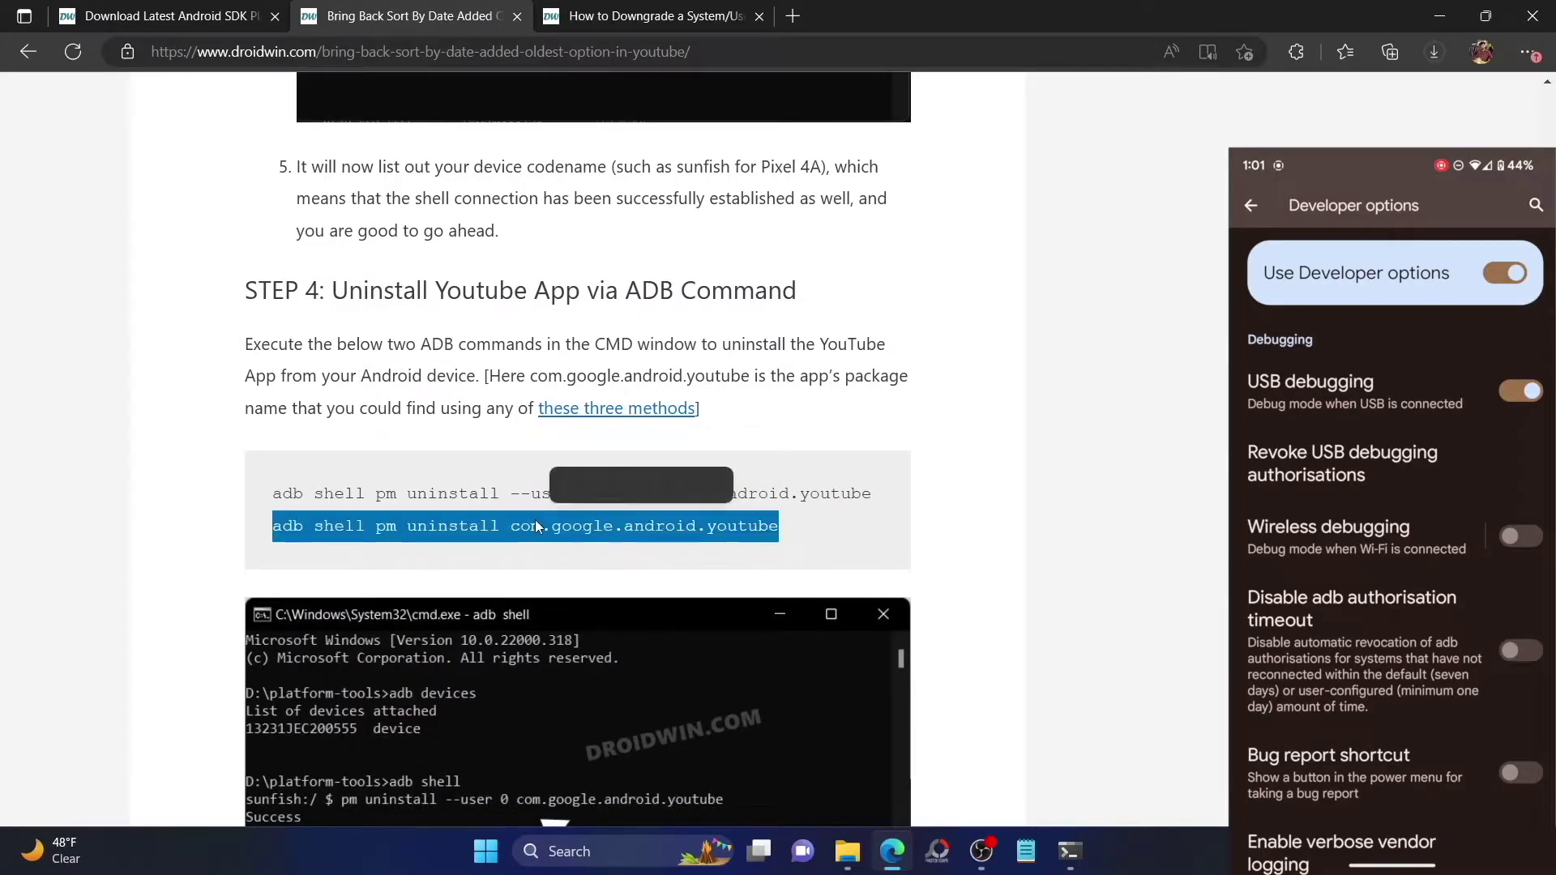
triple_click(457, 493)
key(ctrl+c)
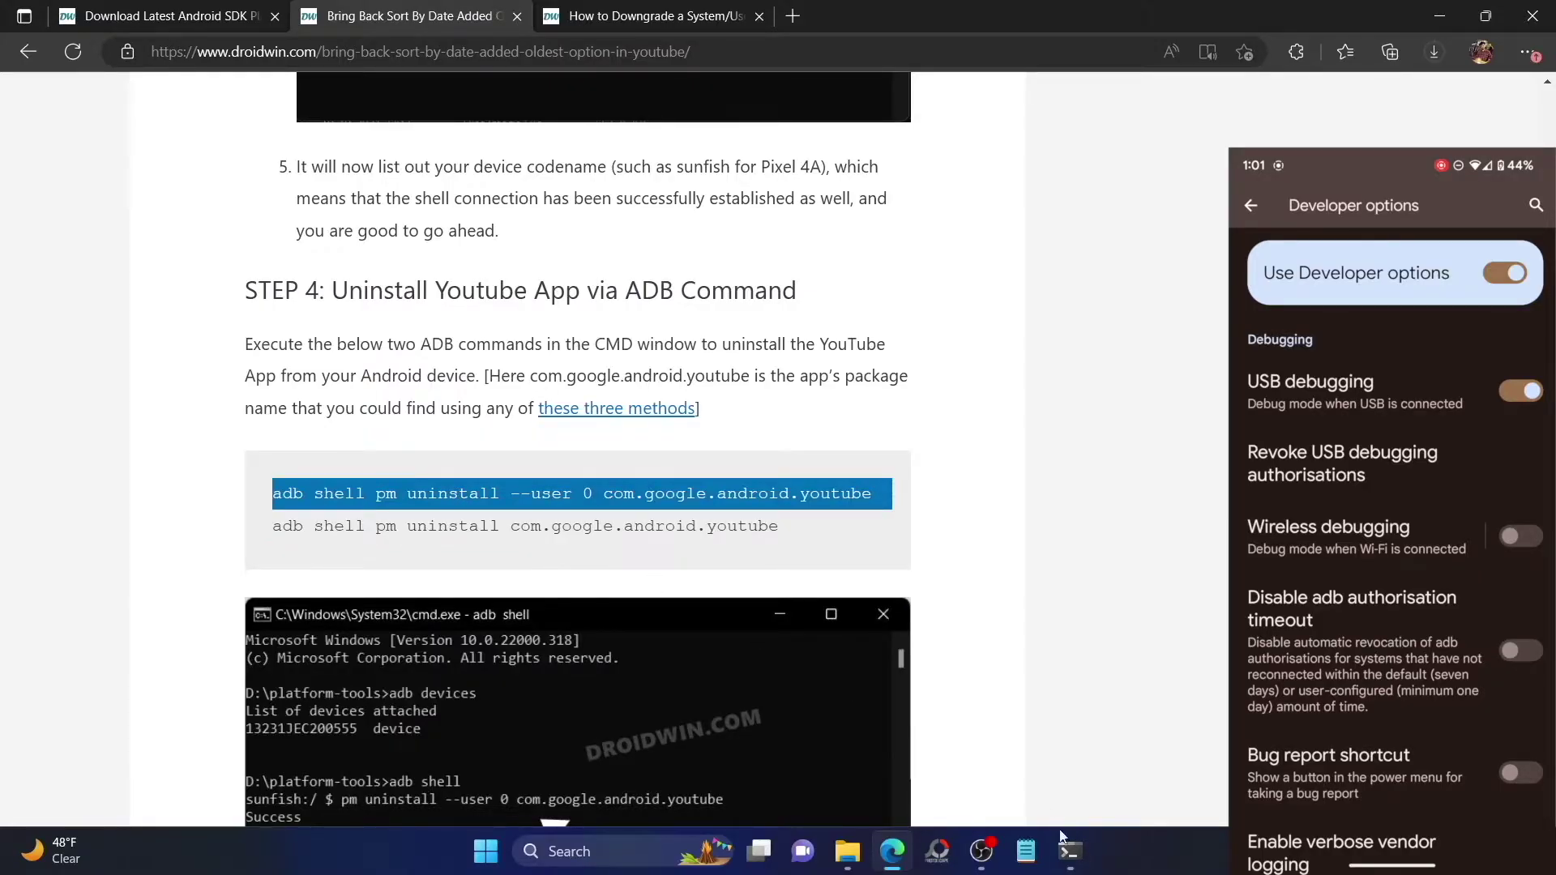
- Run adb shell pm uninstall --user 0 com.google.android.youtube, which reports Success
click(1070, 851)
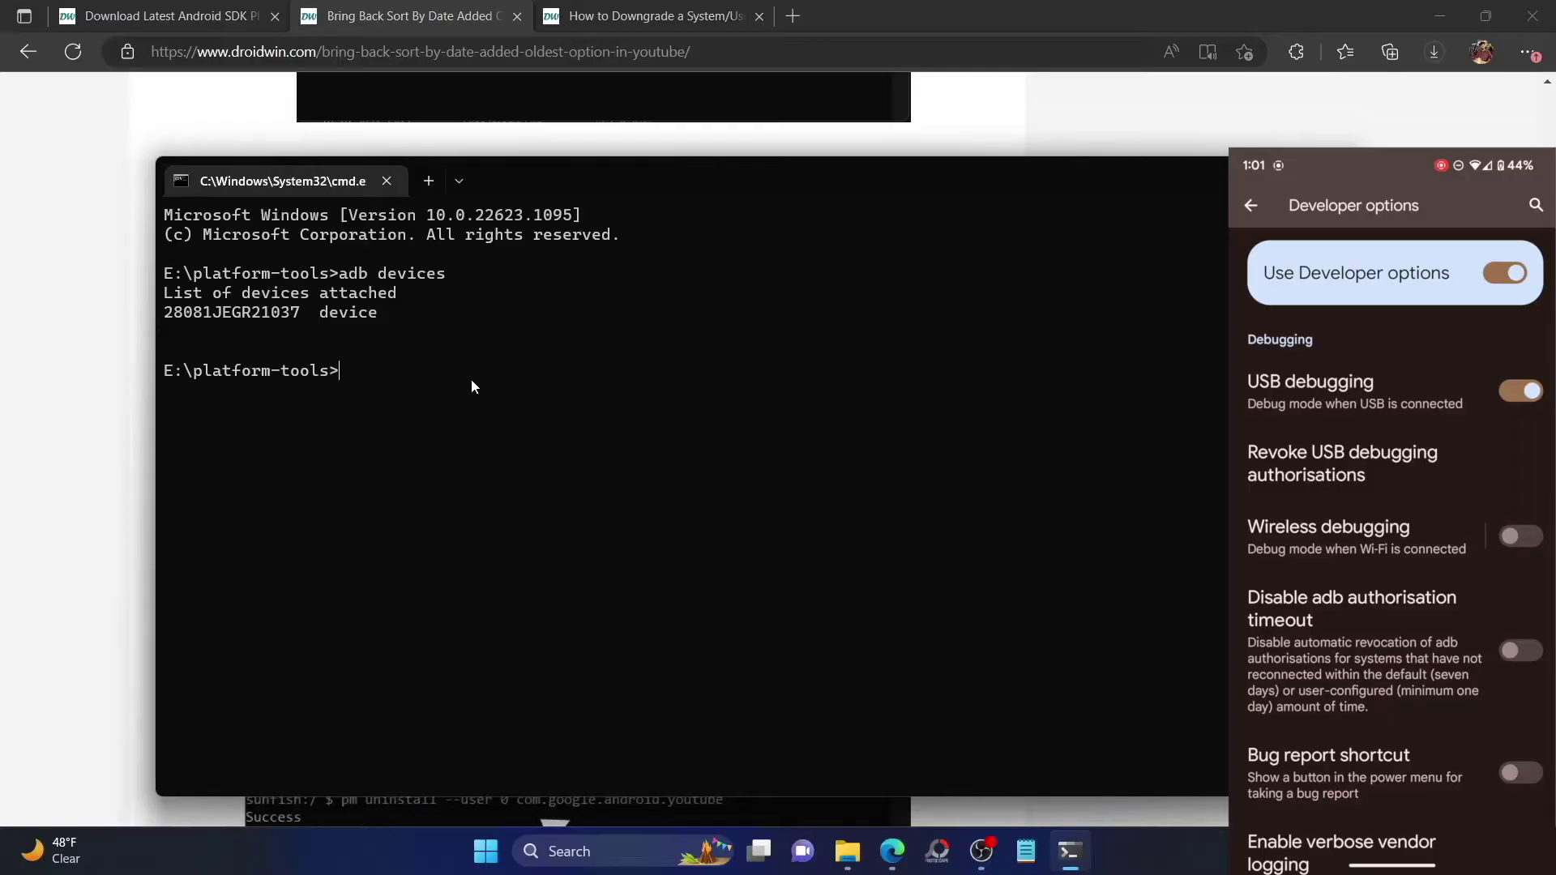
key(ctrl+v)
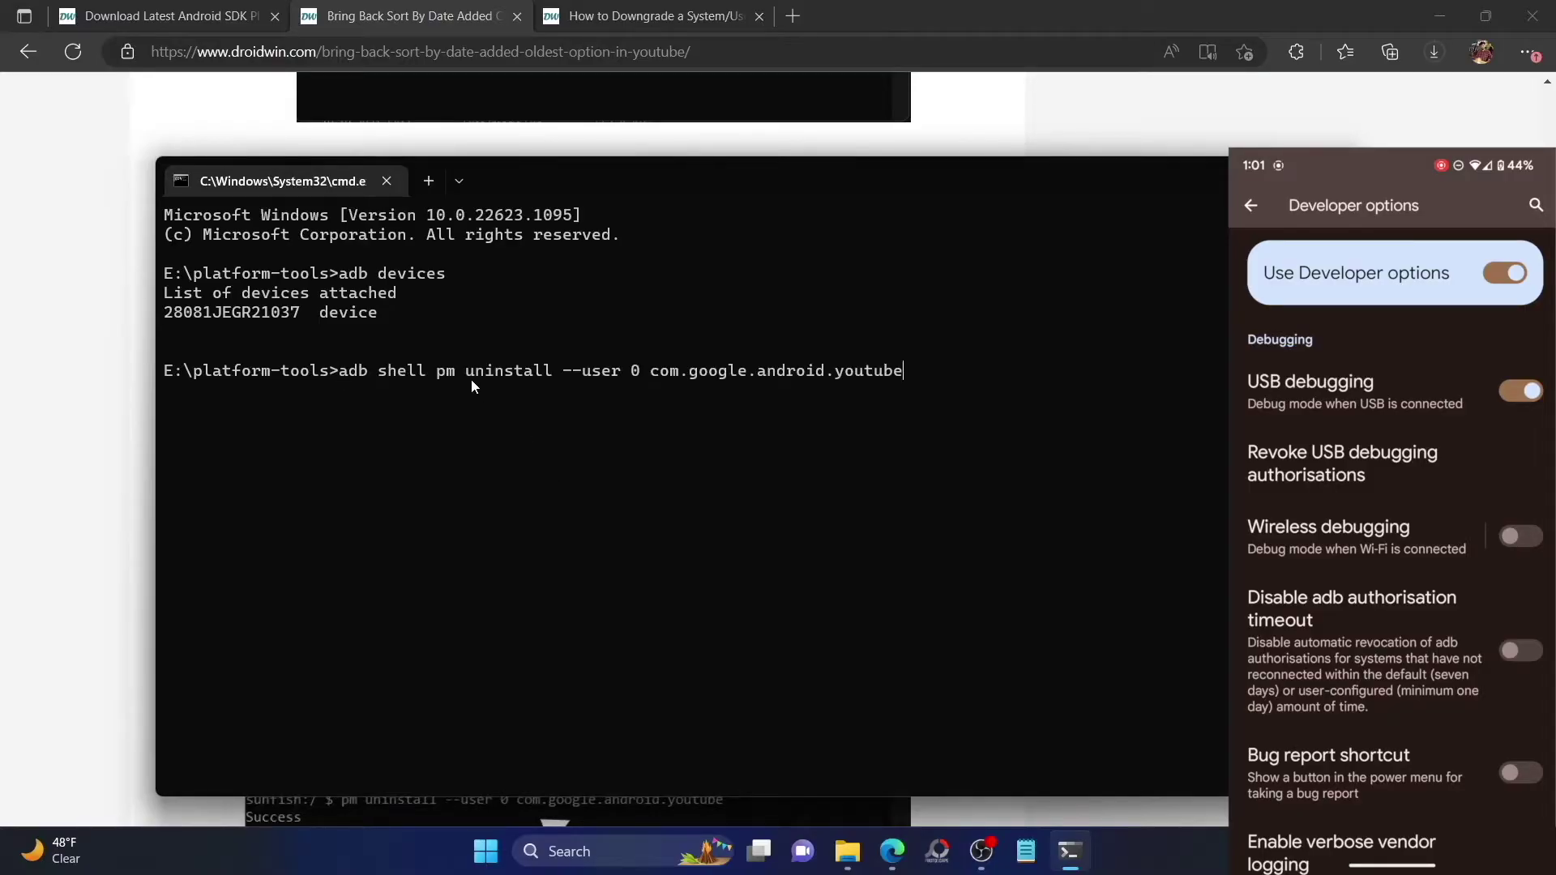
key(Return)
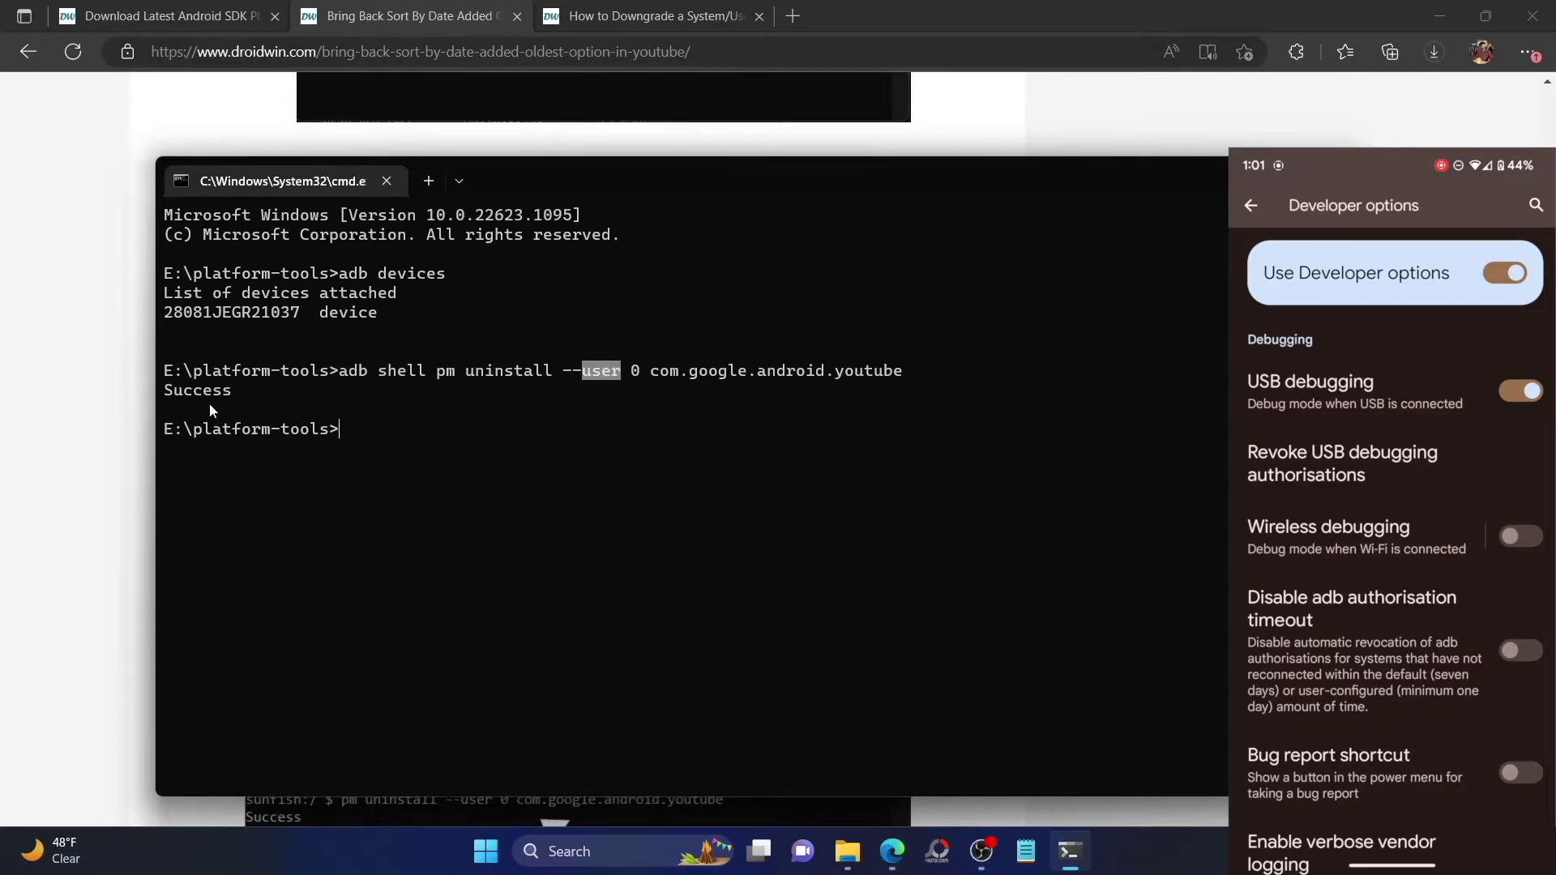
- Select the guide's second uninstall command and paste text at the Command Prompt
click(82, 412)
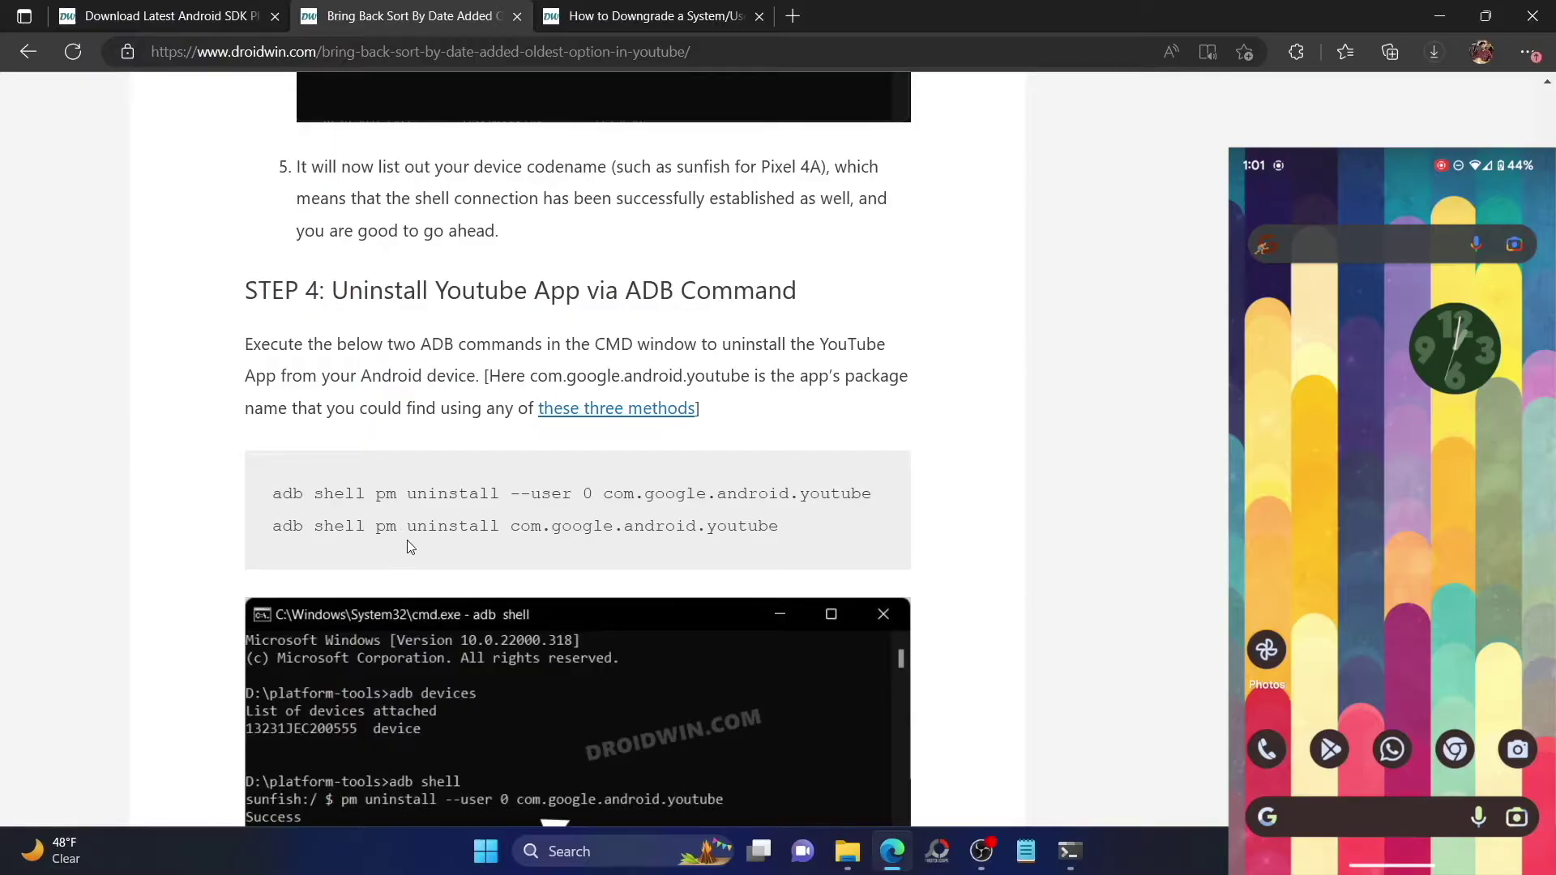
triple_click(411, 528)
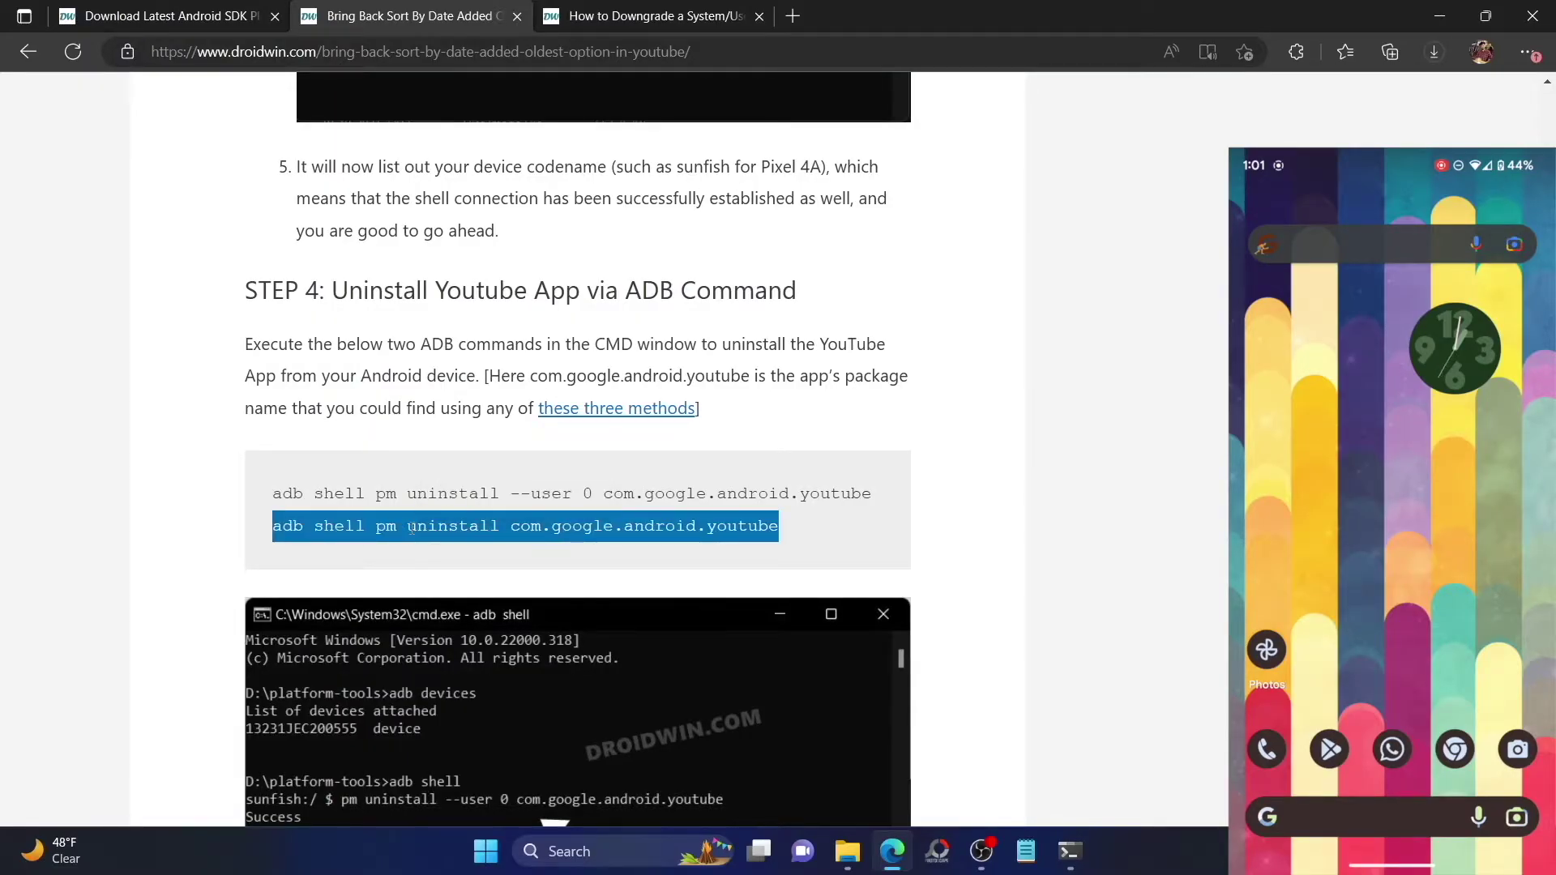
click(1070, 851)
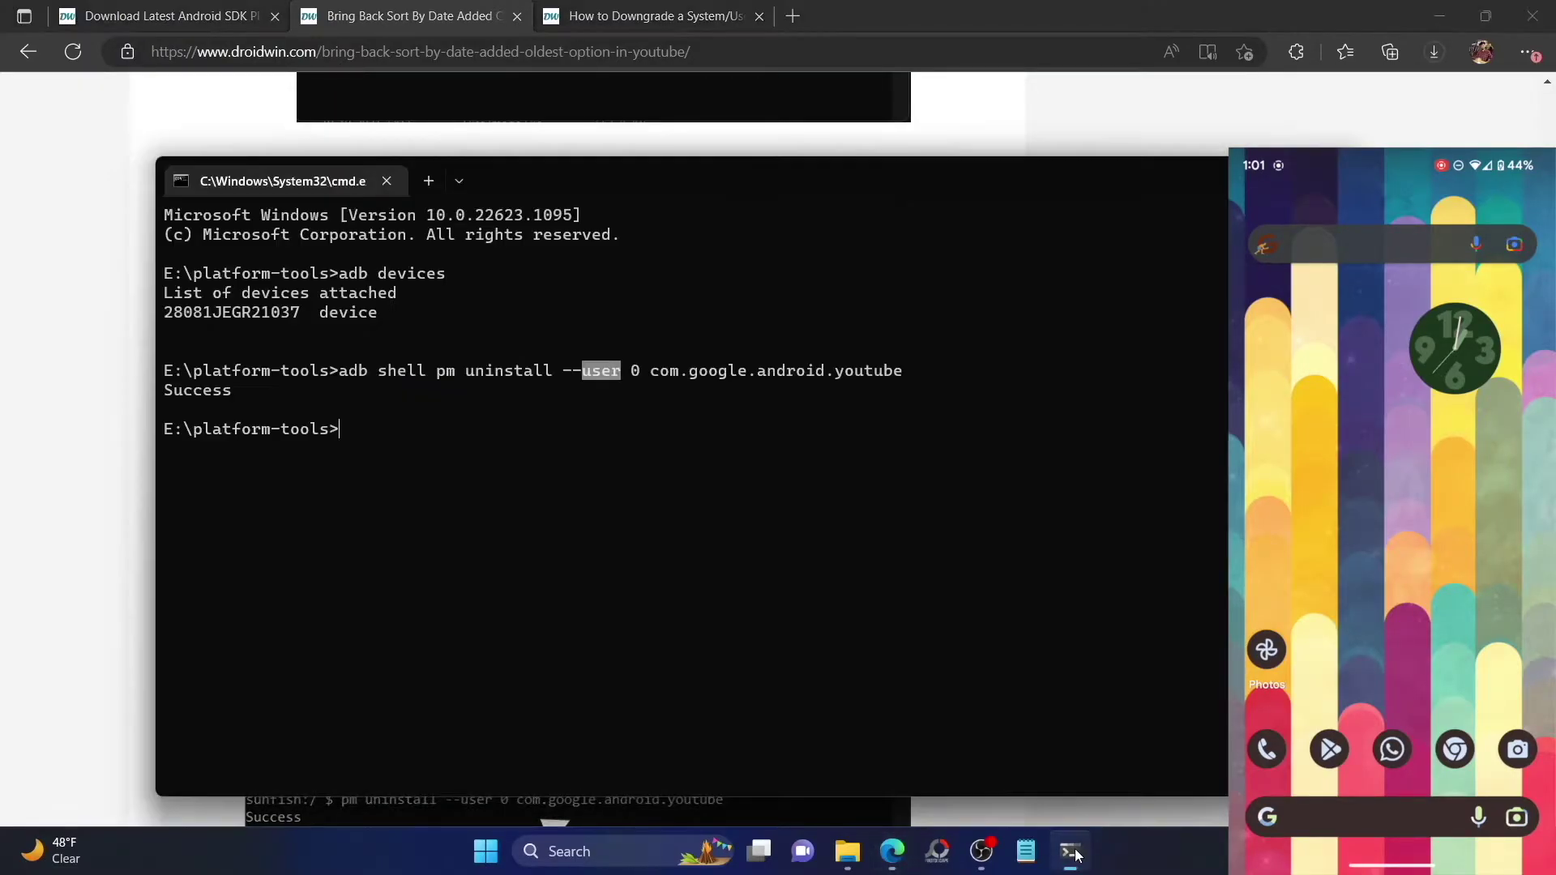
right_click(562, 447)
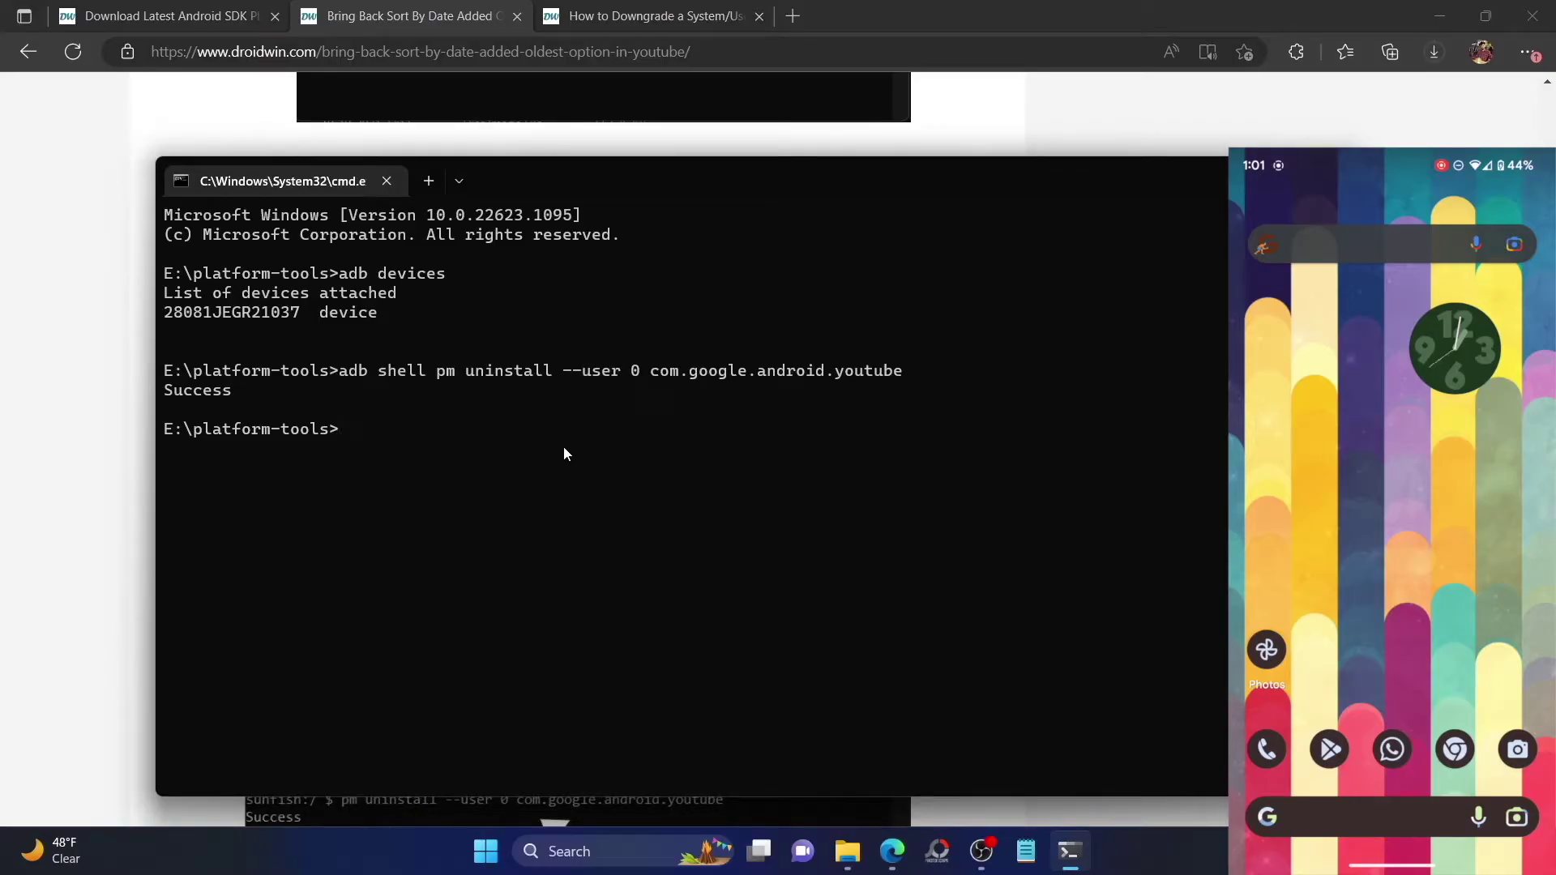
right_click(563, 445)
- Clear the mistyped text from the Command Prompt line
key(BackSpace)
key(BackSpace)
key(BackSpace)
key(BackSpace)
key(BackSpace)
key(BackSpace)
right_click(563, 446)
key(BackSpace)
key(BackSpace)
key(BackSpace)
key(BackSpace)
- Copy the guide's second command and run adb shell pm uninstall com.google.android.youtube
click(49, 586)
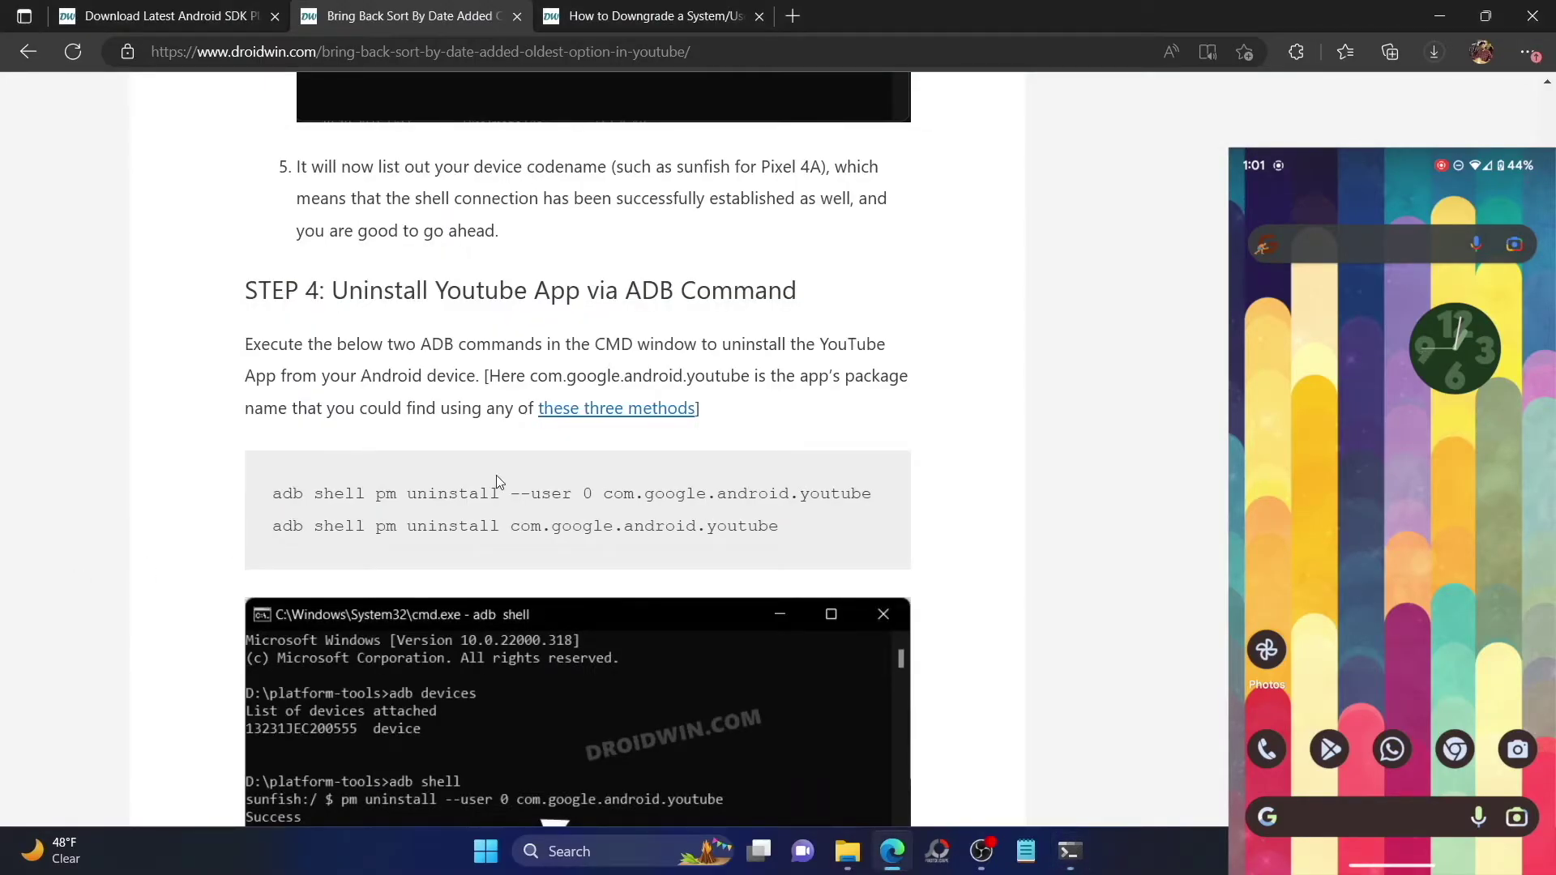
triple_click(483, 525)
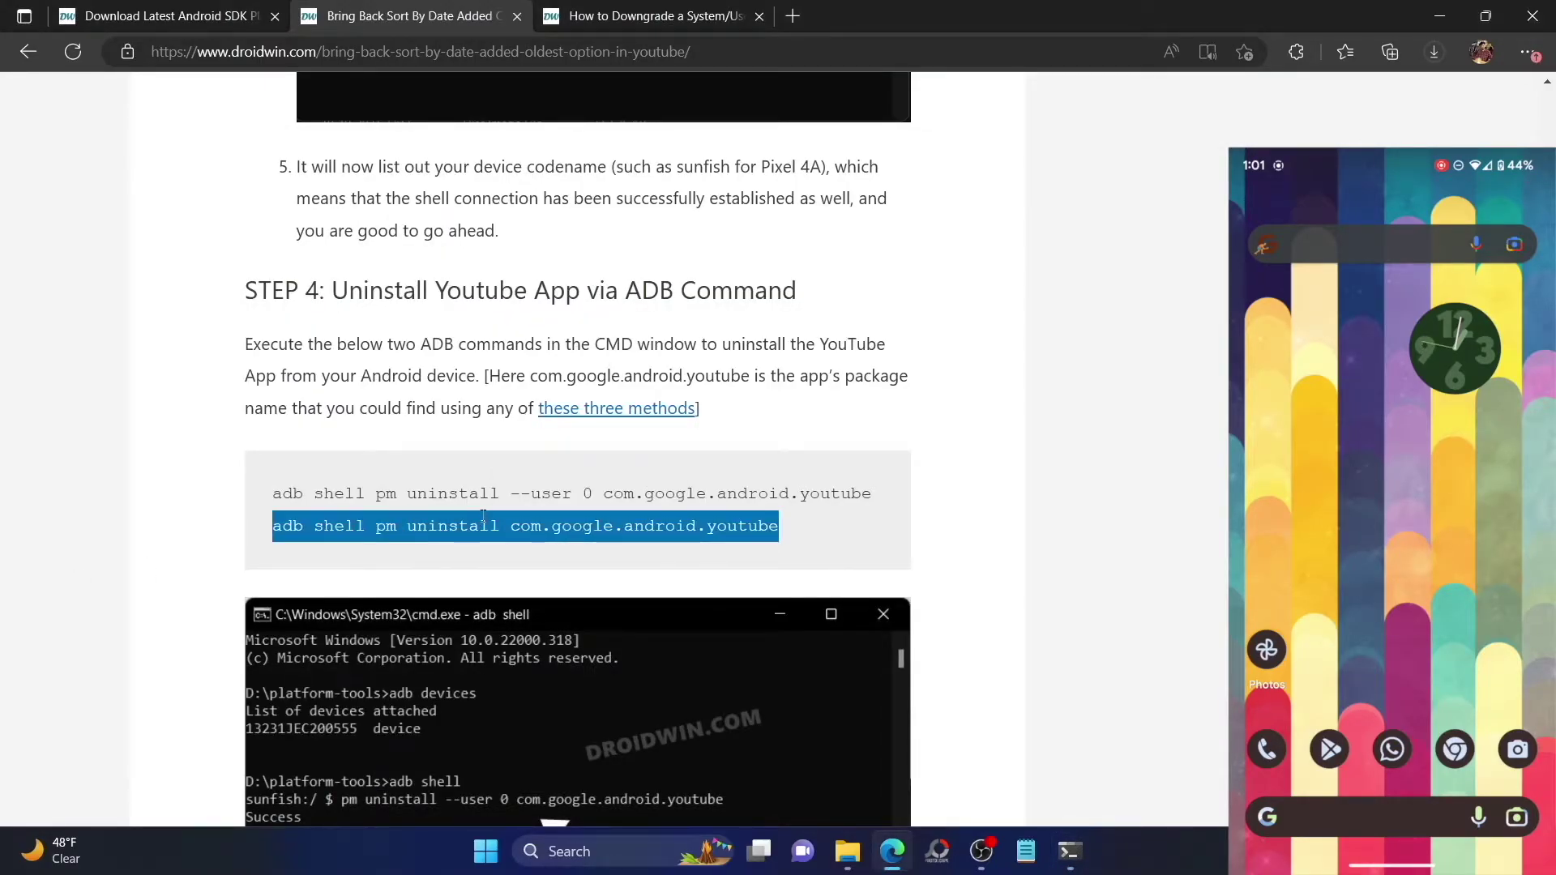
key(ctrl+c)
click(1068, 850)
key(ctrl+v)
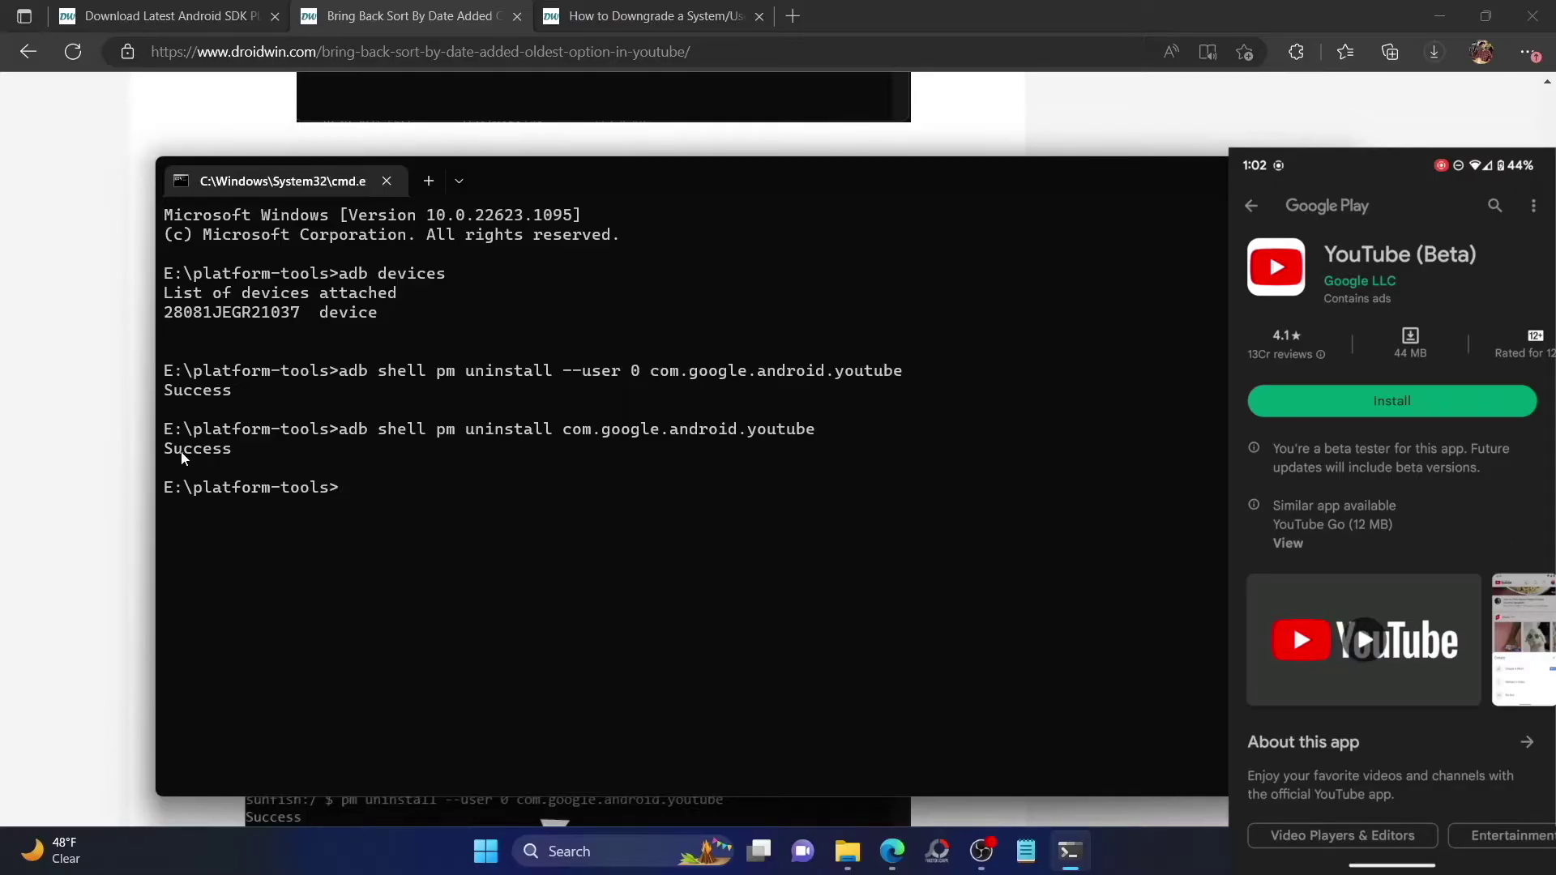
click(87, 466)
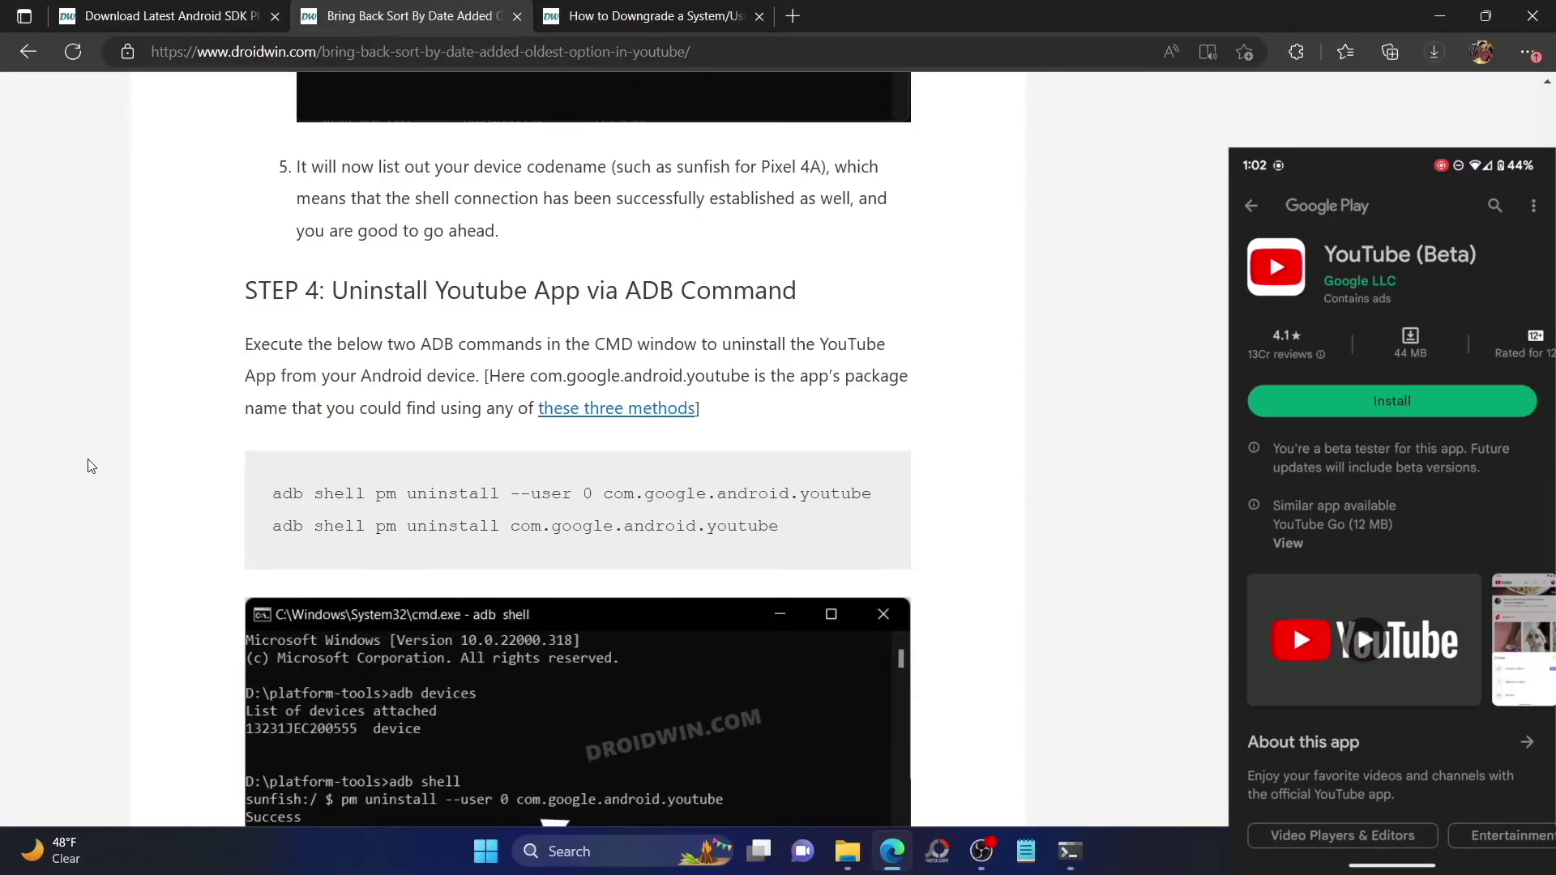
- Copy the YouTube APK from Internal shared storage into the platform-tools folder
click(848, 850)
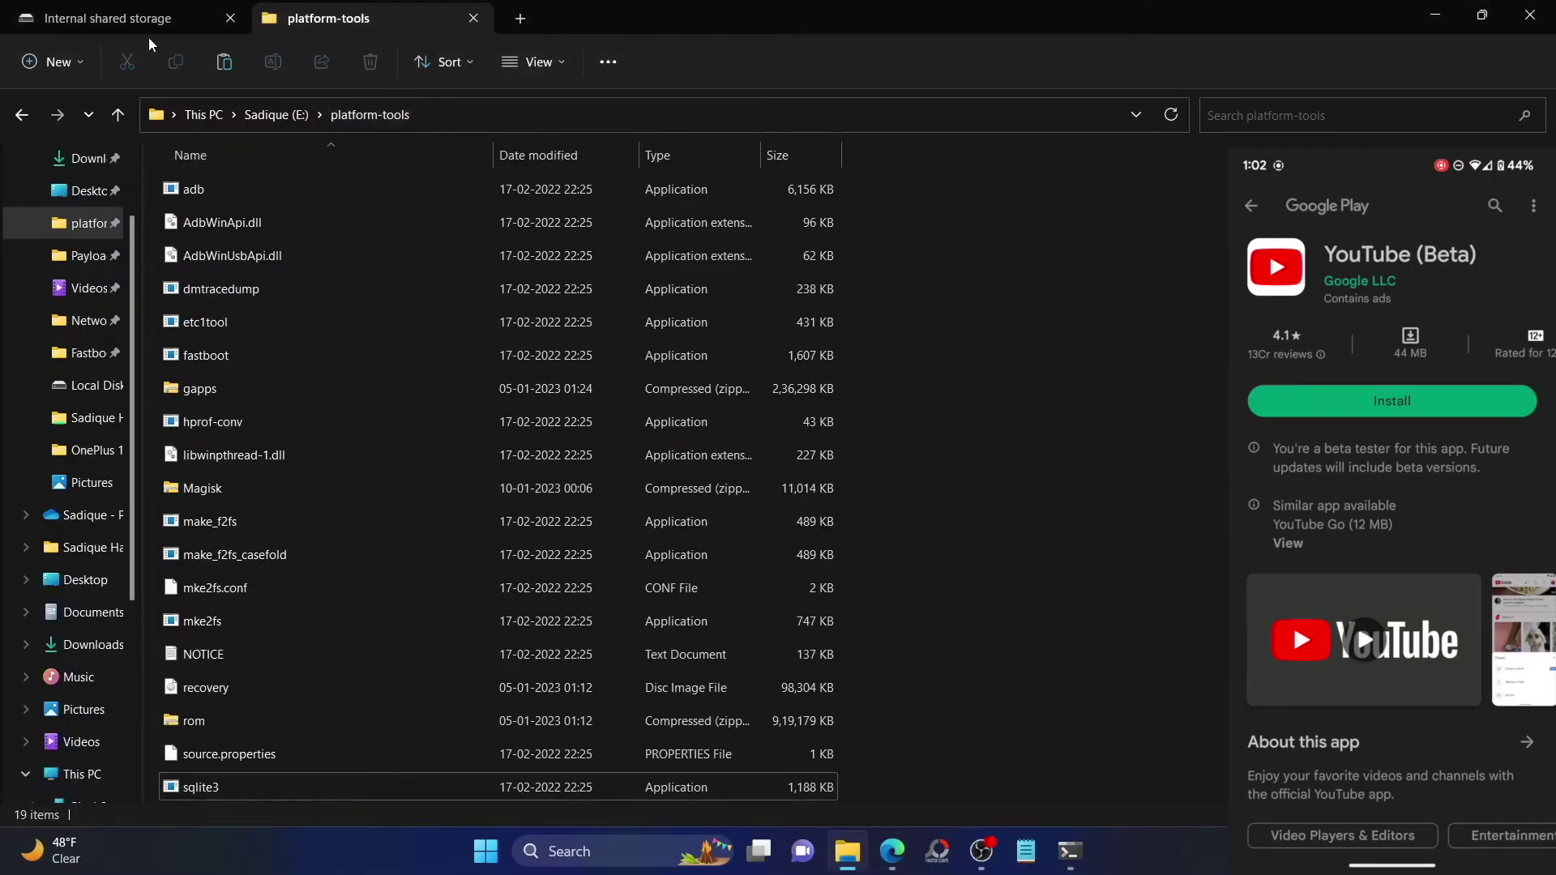
click(148, 26)
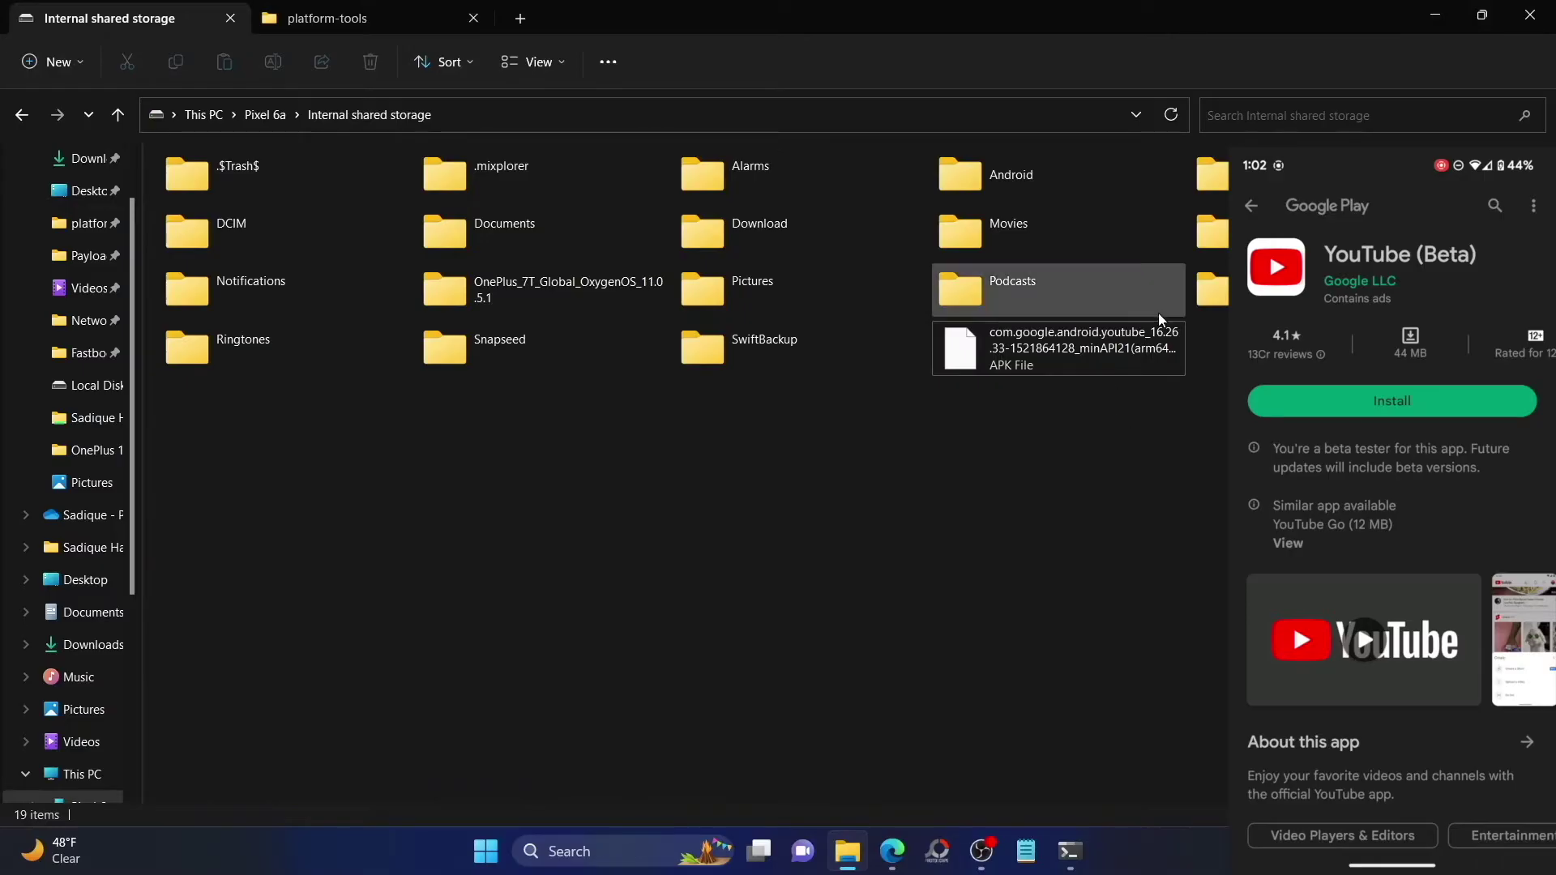
click(1120, 357)
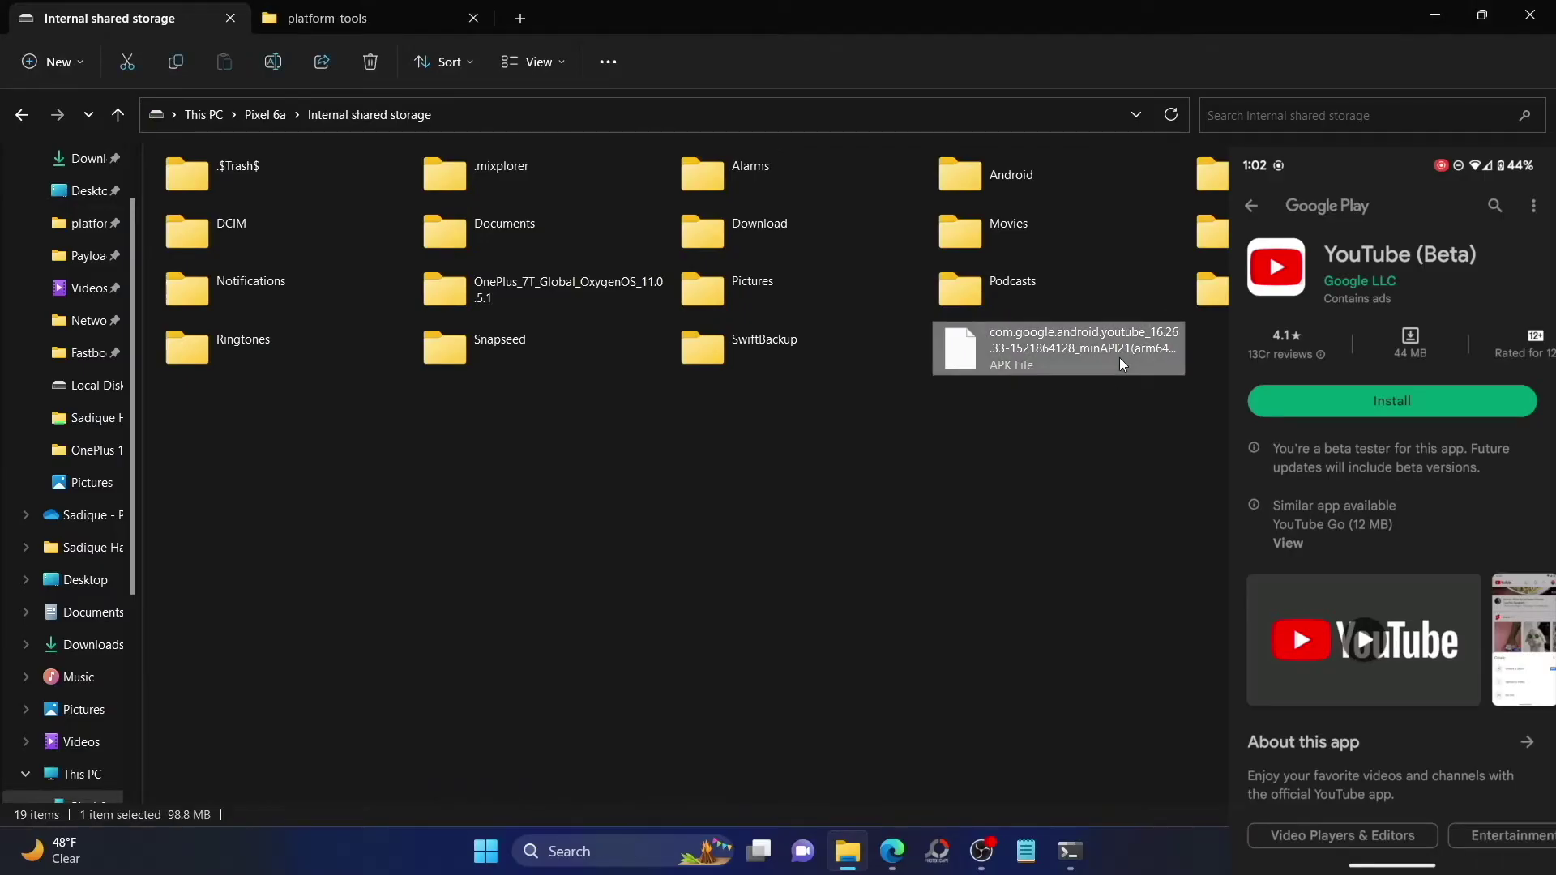
click(901, 538)
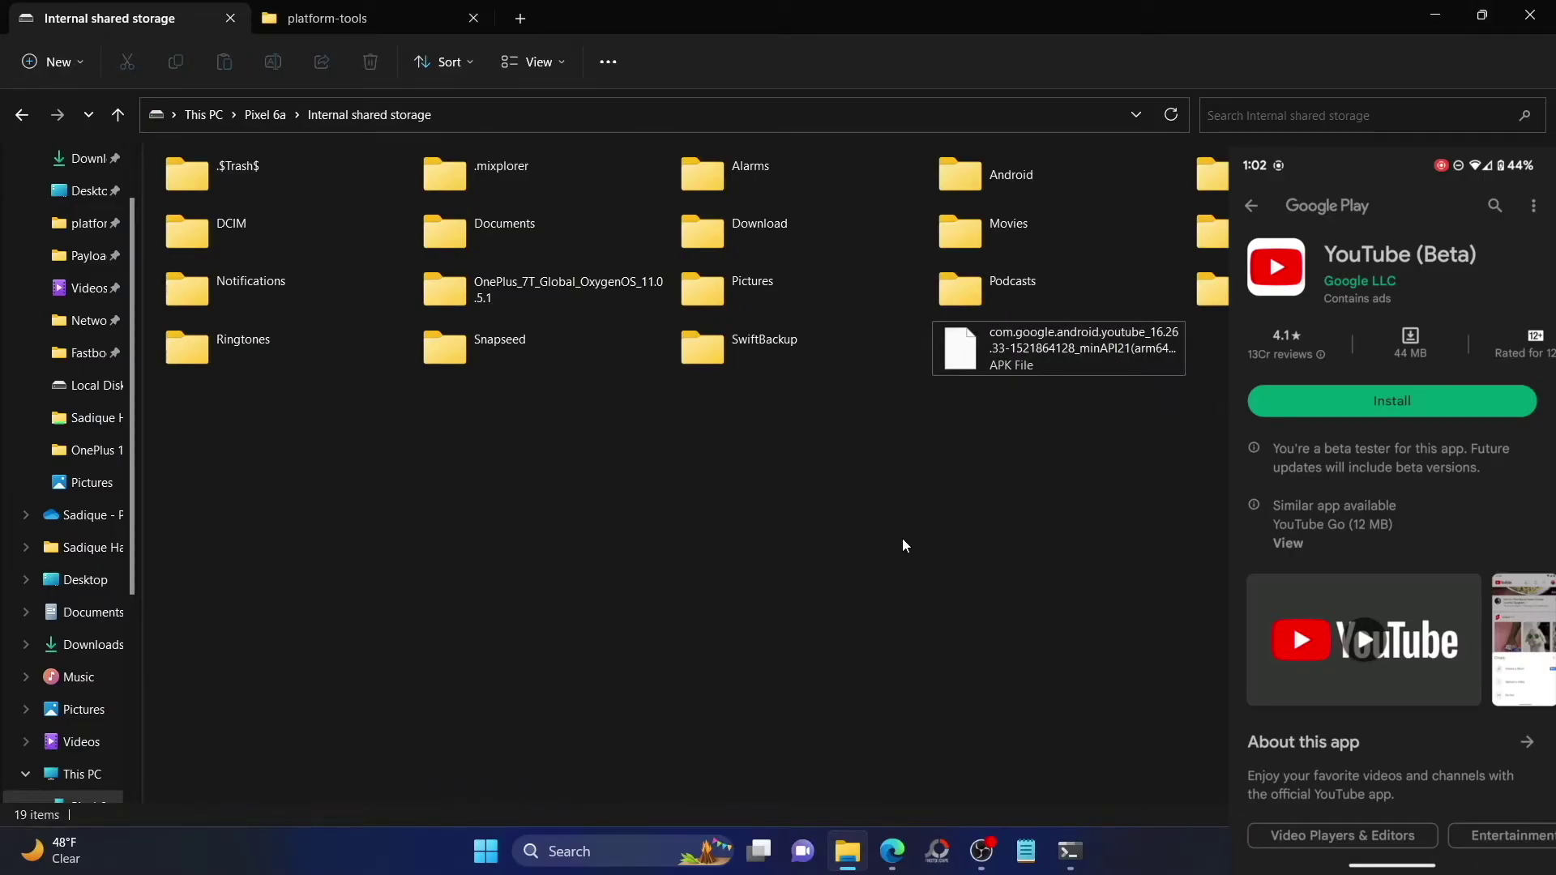
click(1041, 332)
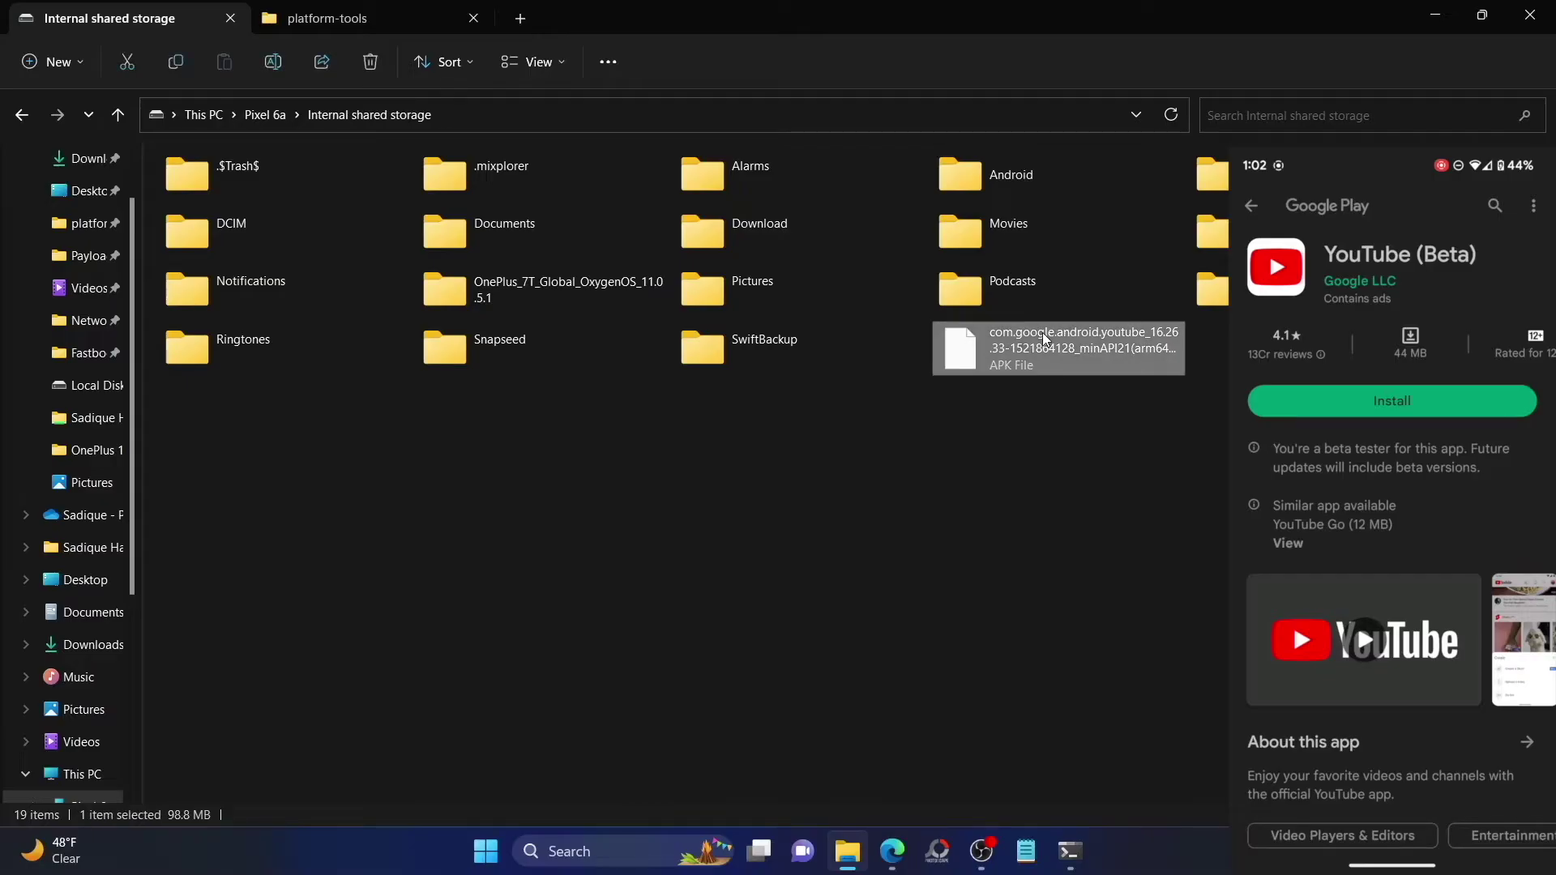
click(402, 22)
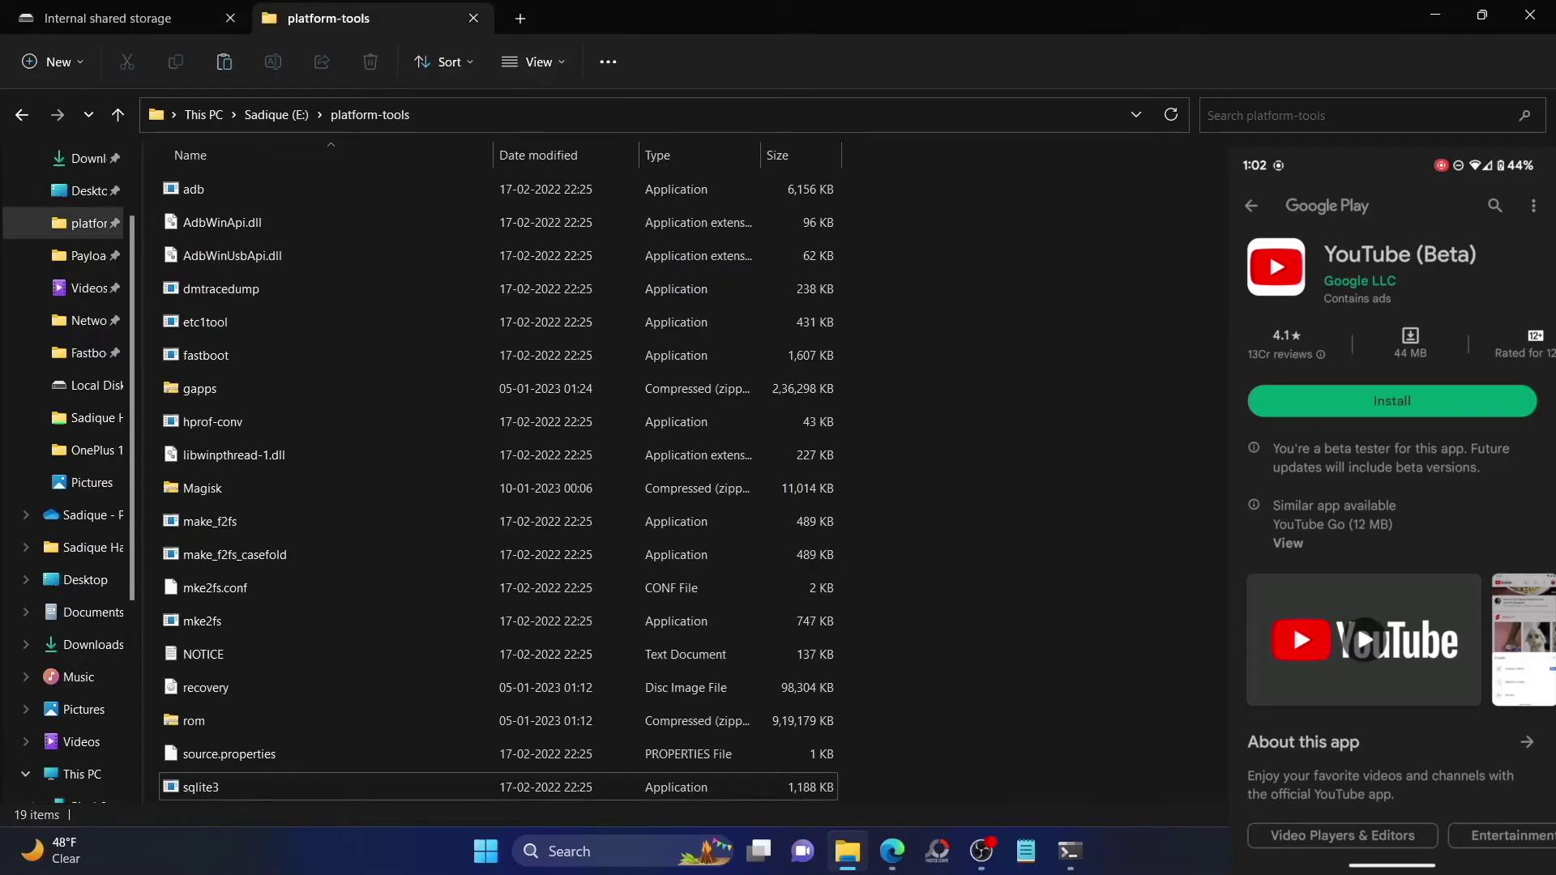
key(ctrl+v)
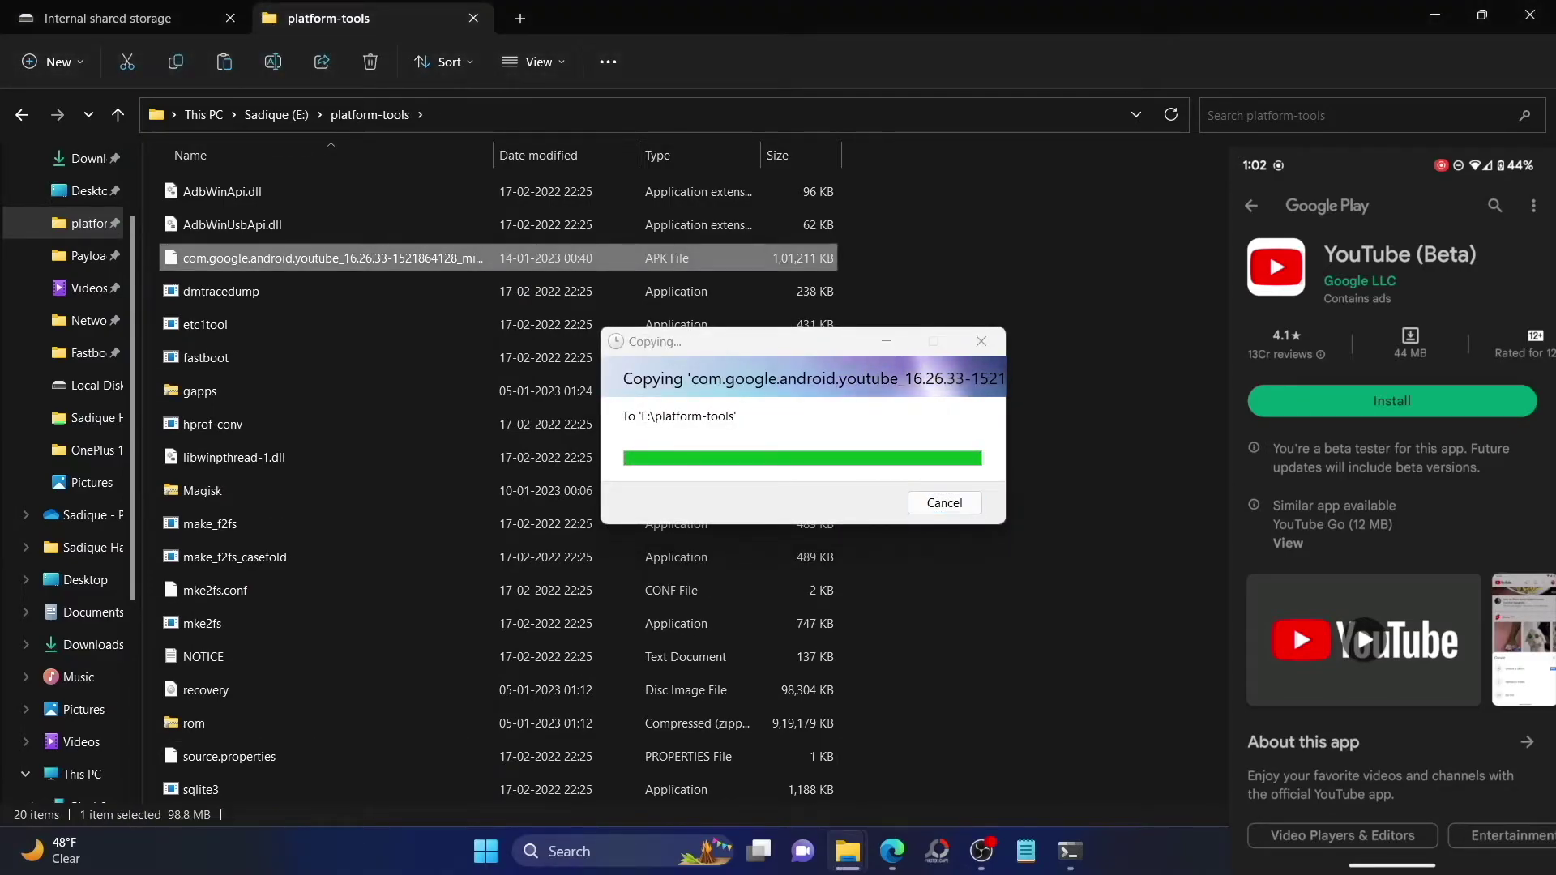
- Rename the copied APK to youtube.apk
right_click(351, 269)
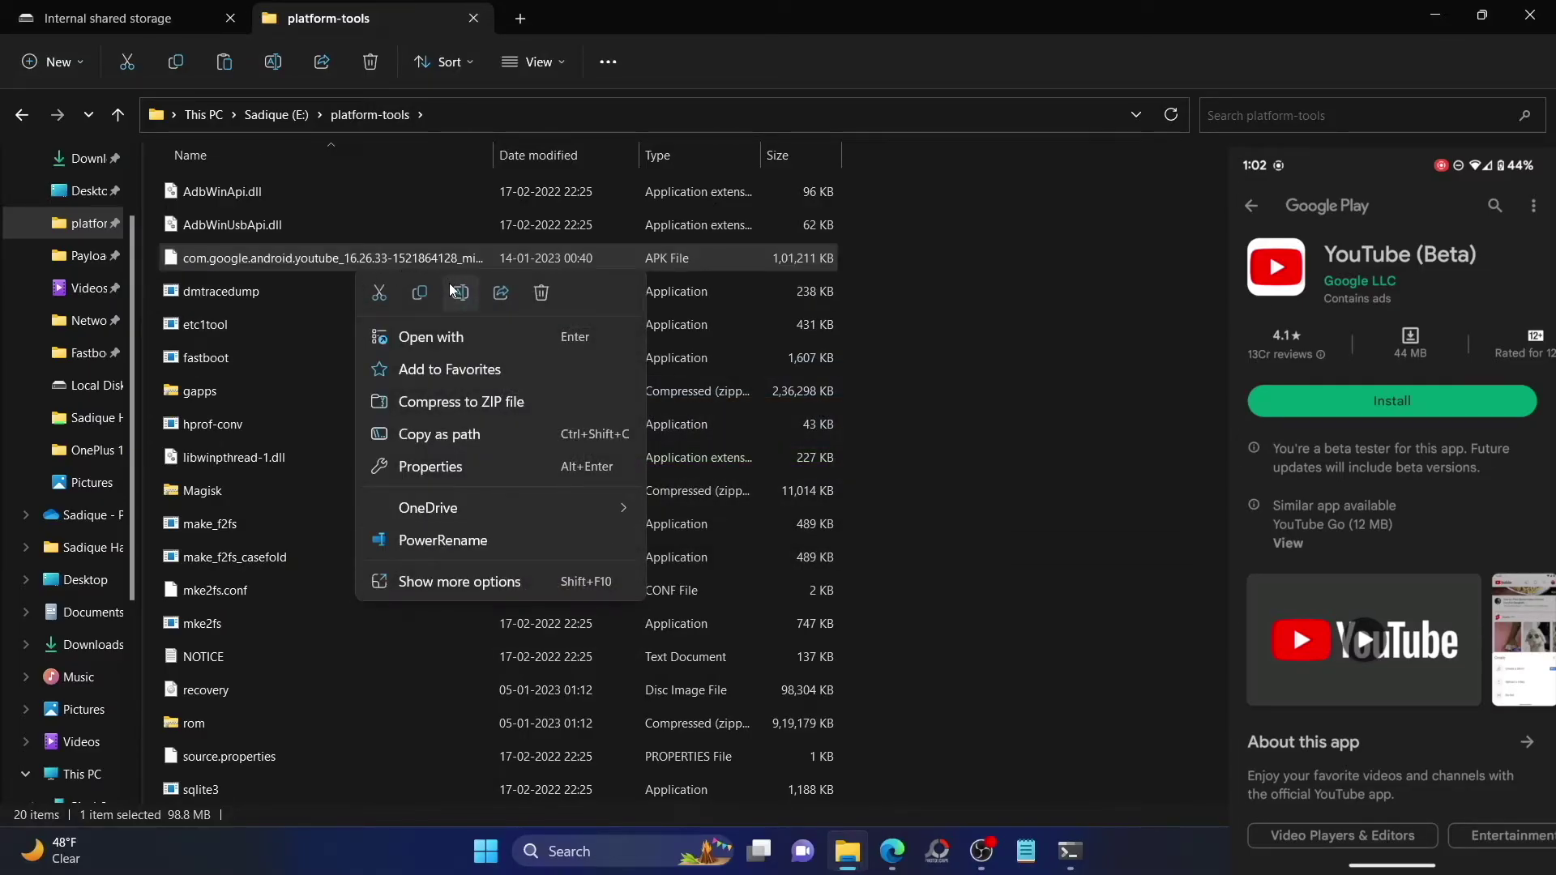
click(448, 283)
text(youtube.apk)
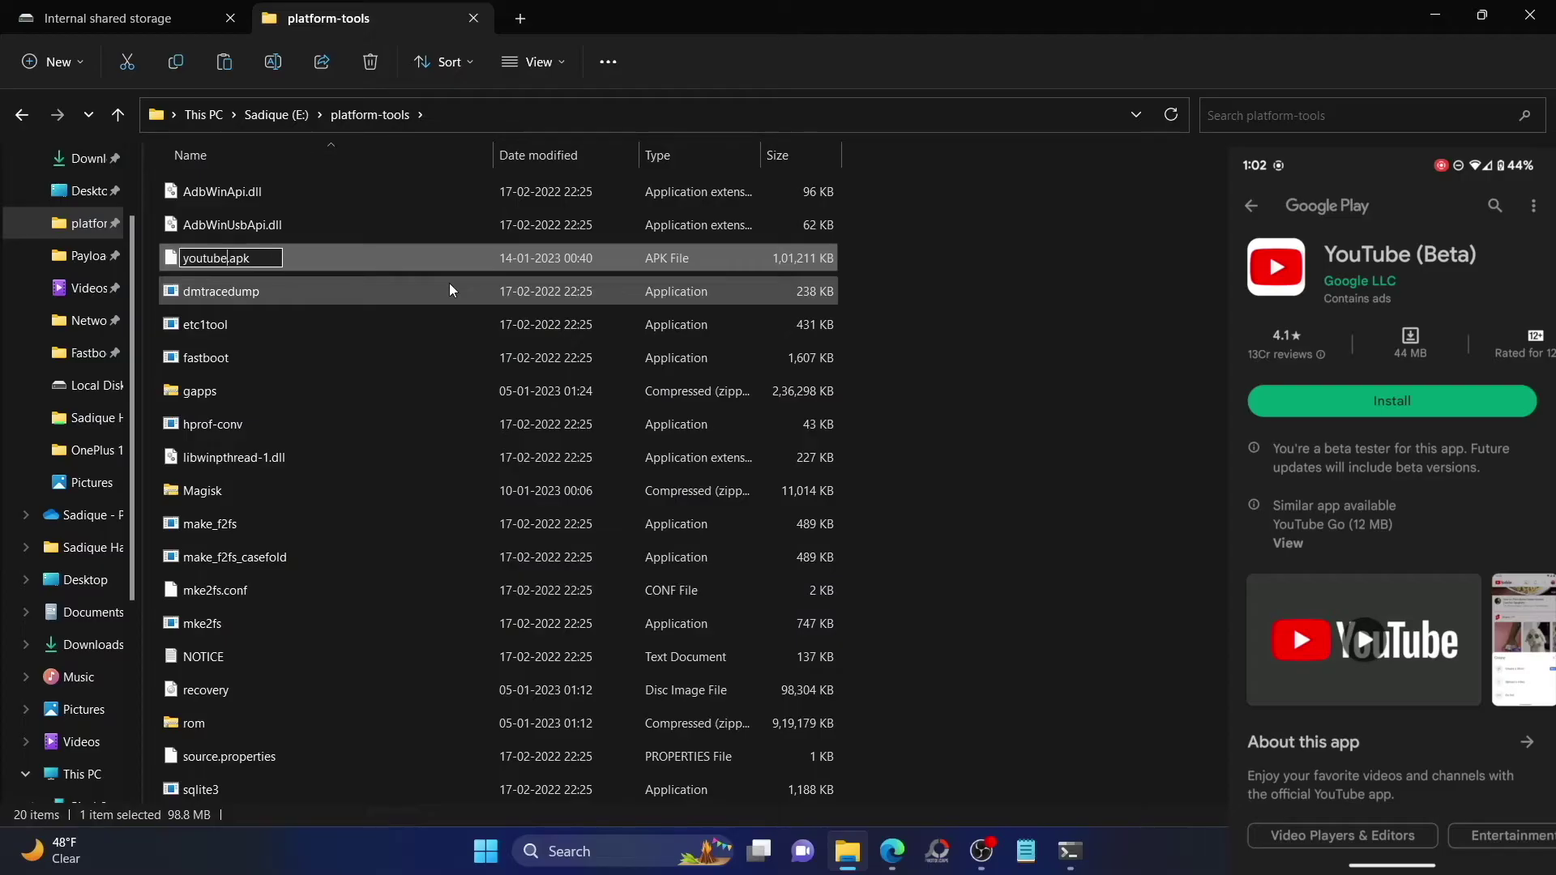
key(Return)
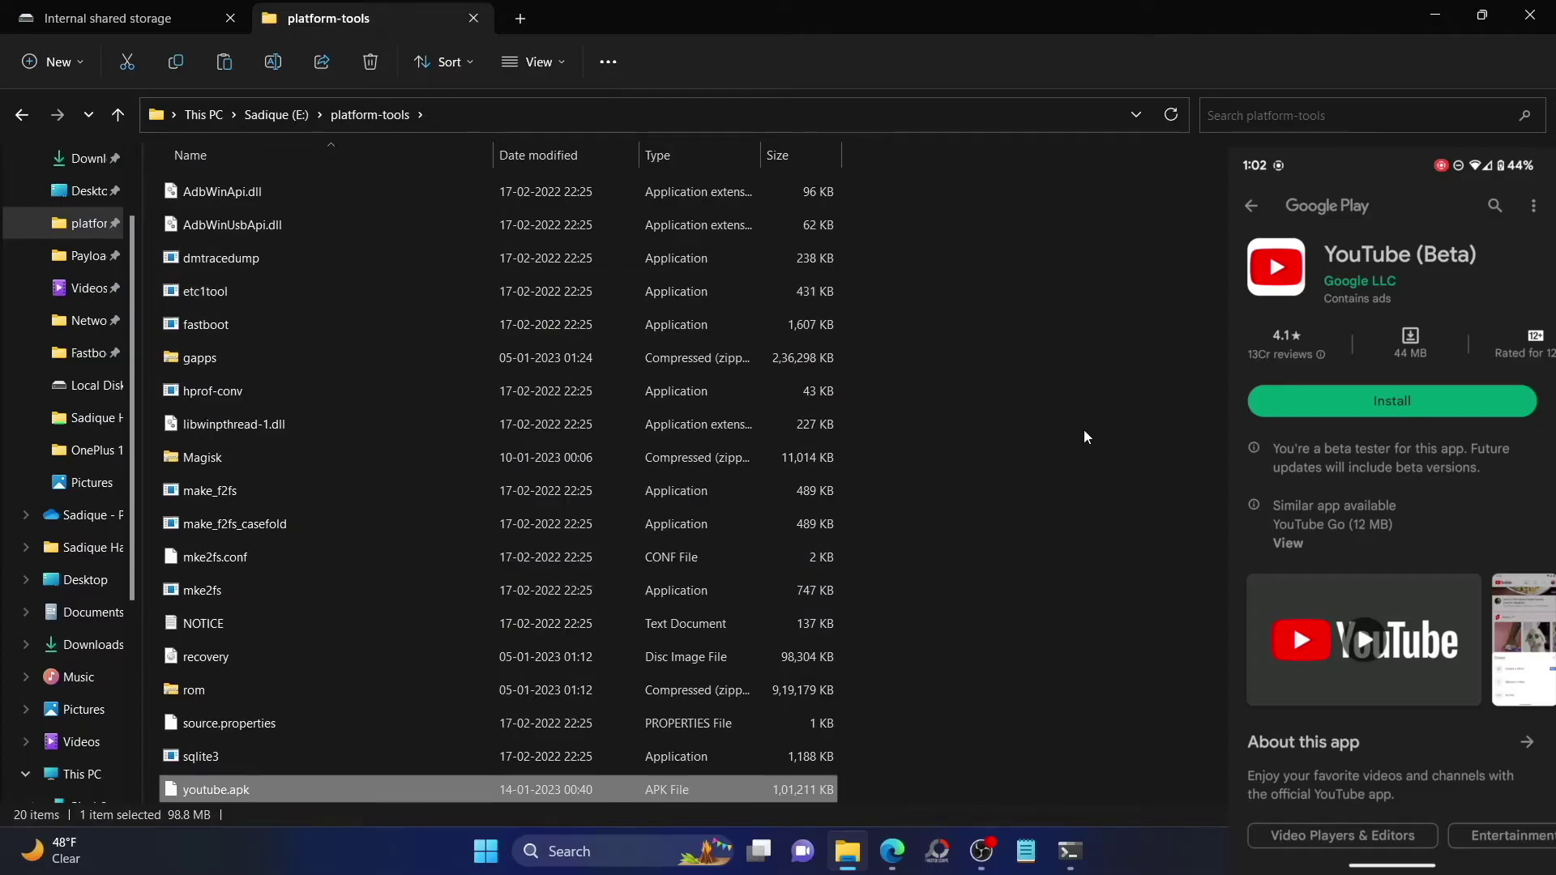
click(1084, 430)
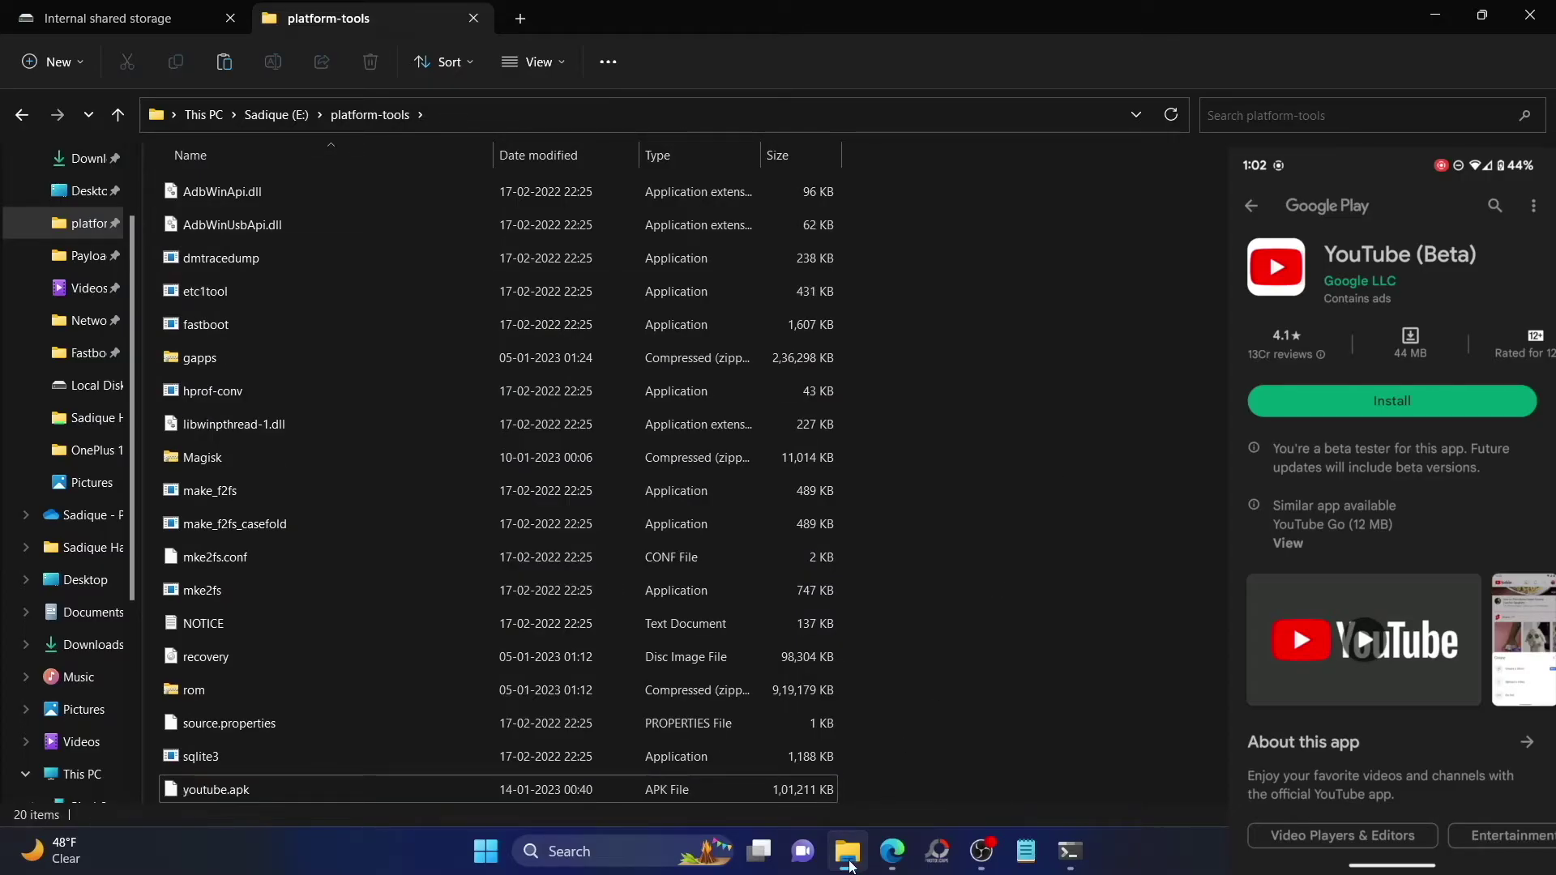
mouse_move(893, 851)
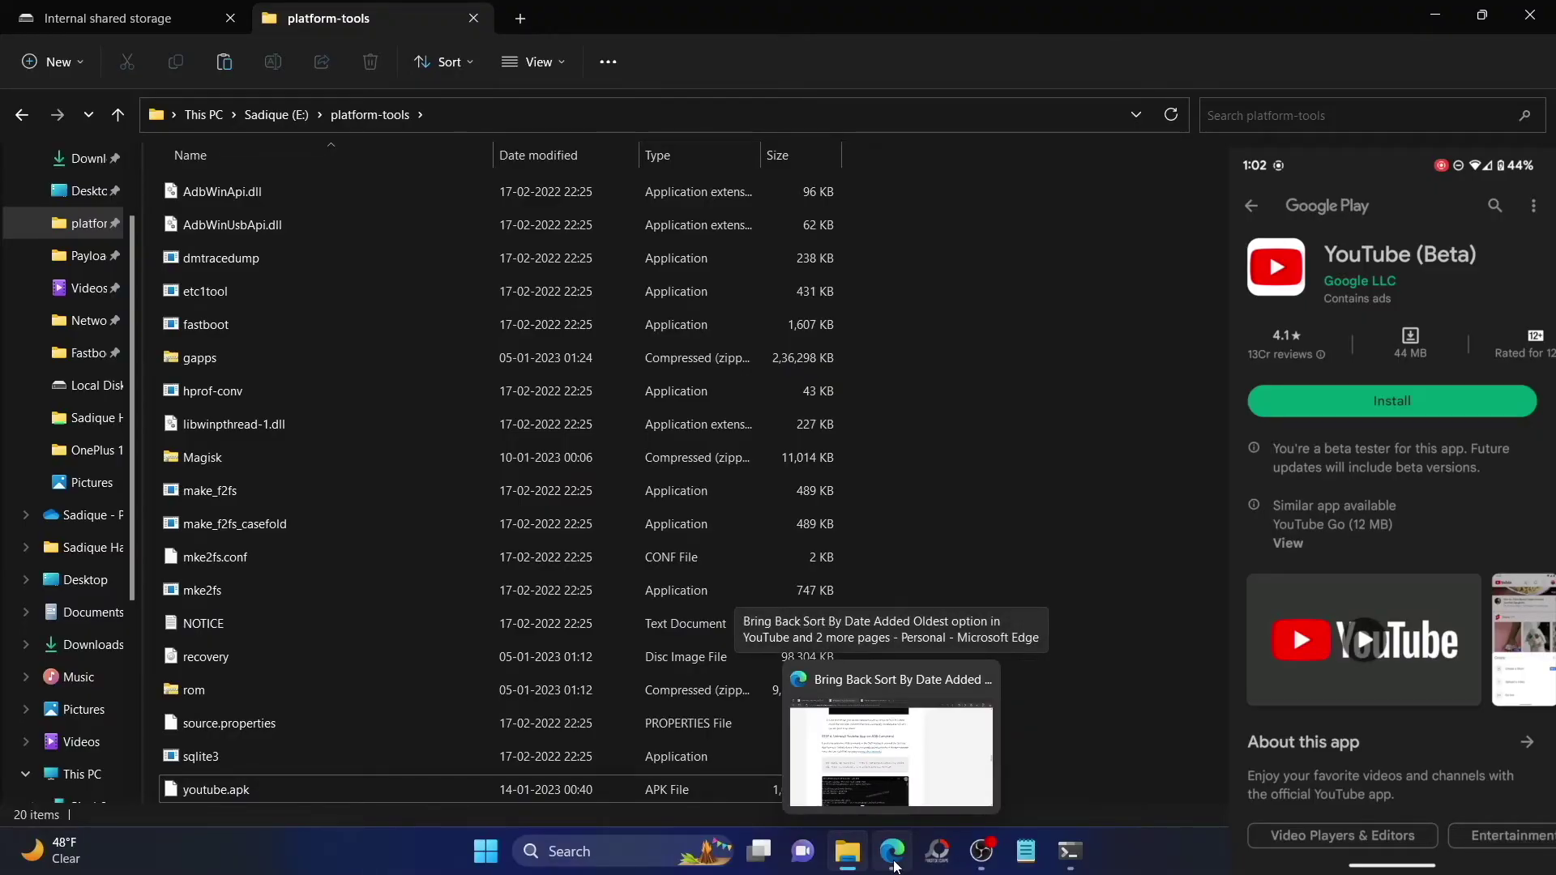
- Select the adb install -d youtubeold.apk command in the guide's downgrade step
click(894, 855)
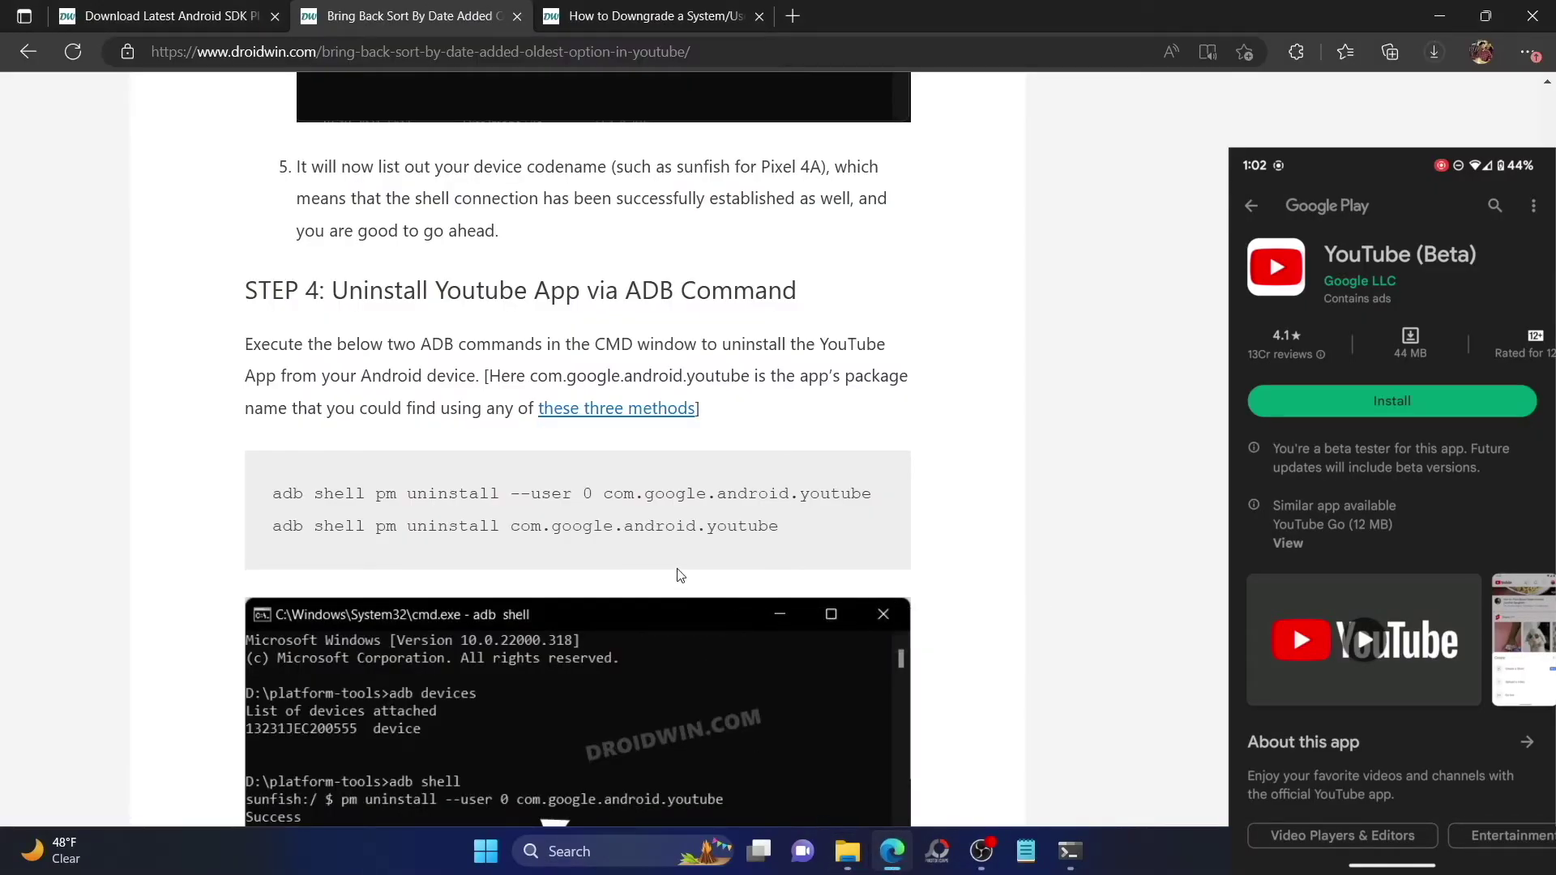
scroll(677, 568, down, 3)
scroll(677, 567, down, 3)
scroll(677, 567, down, 2)
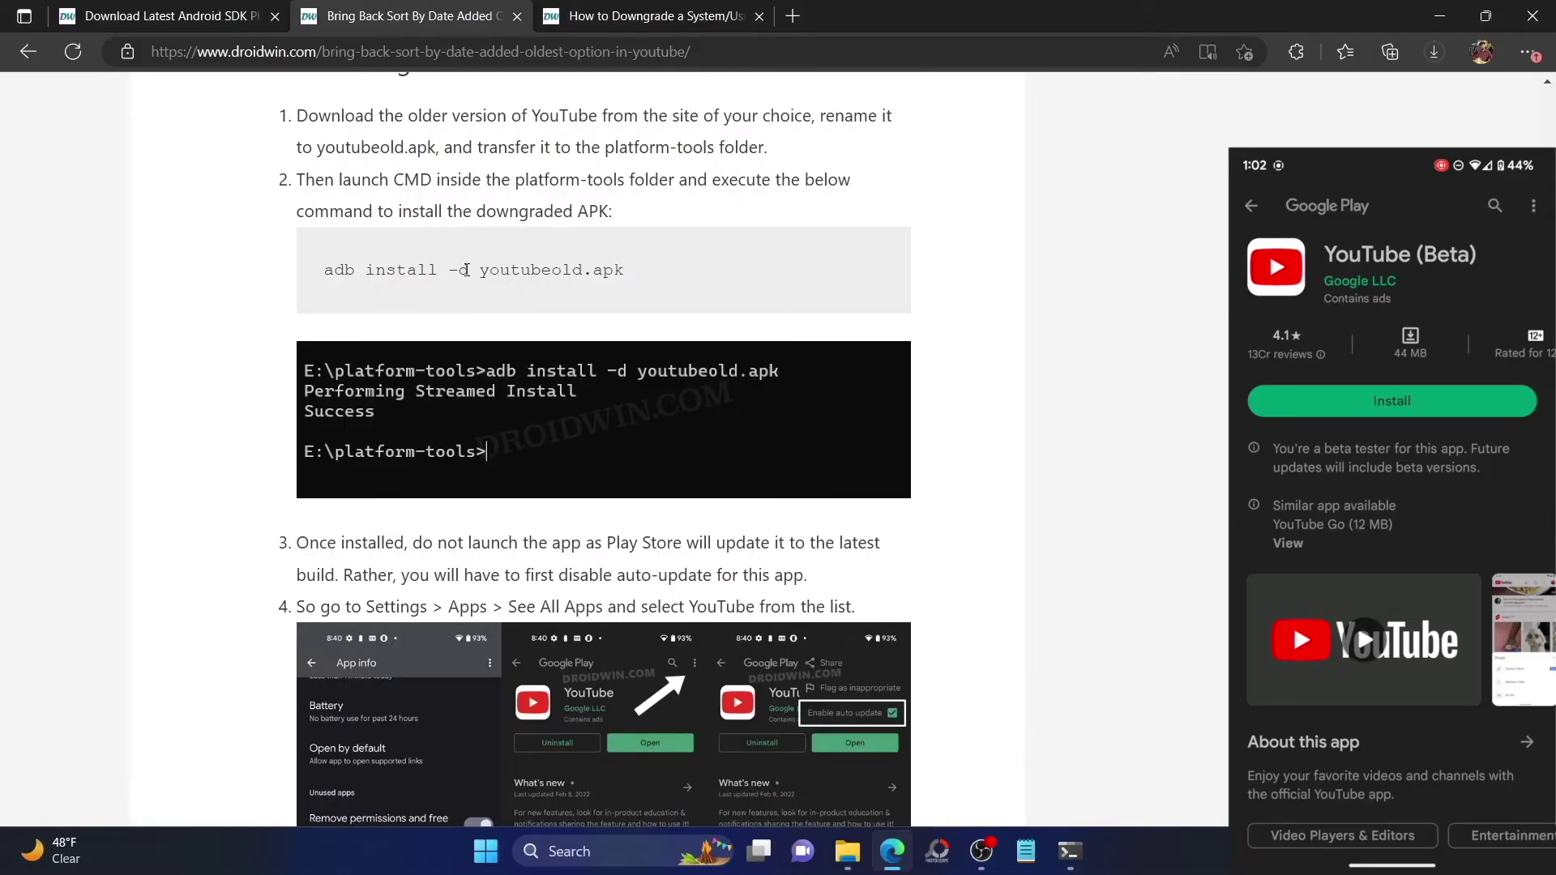
drag(469, 269, 450, 270)
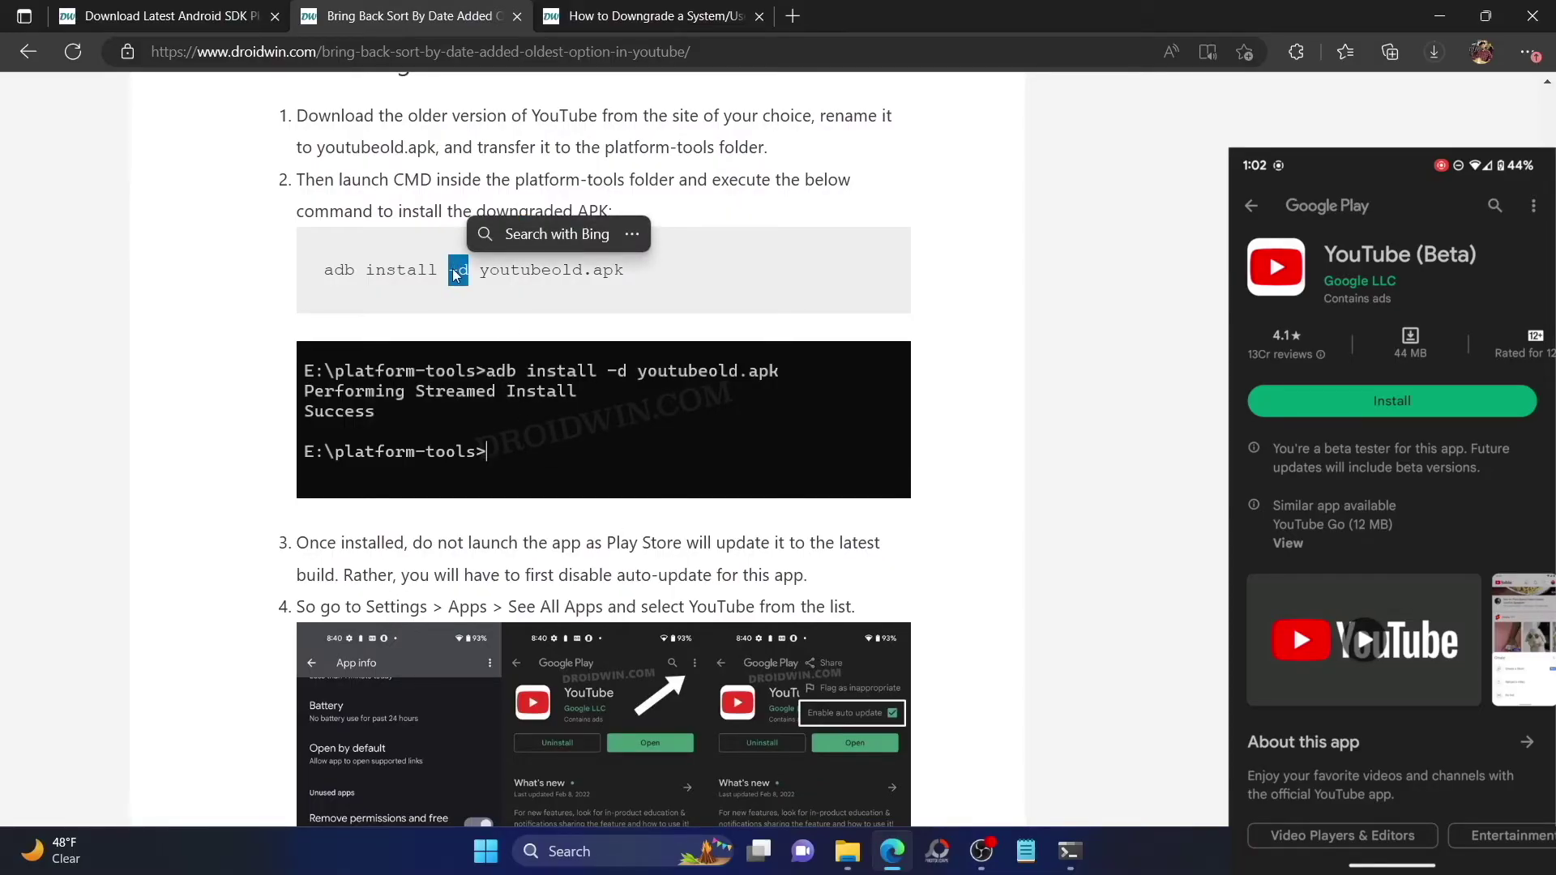
triple_click(457, 270)
key(ctrl+c)
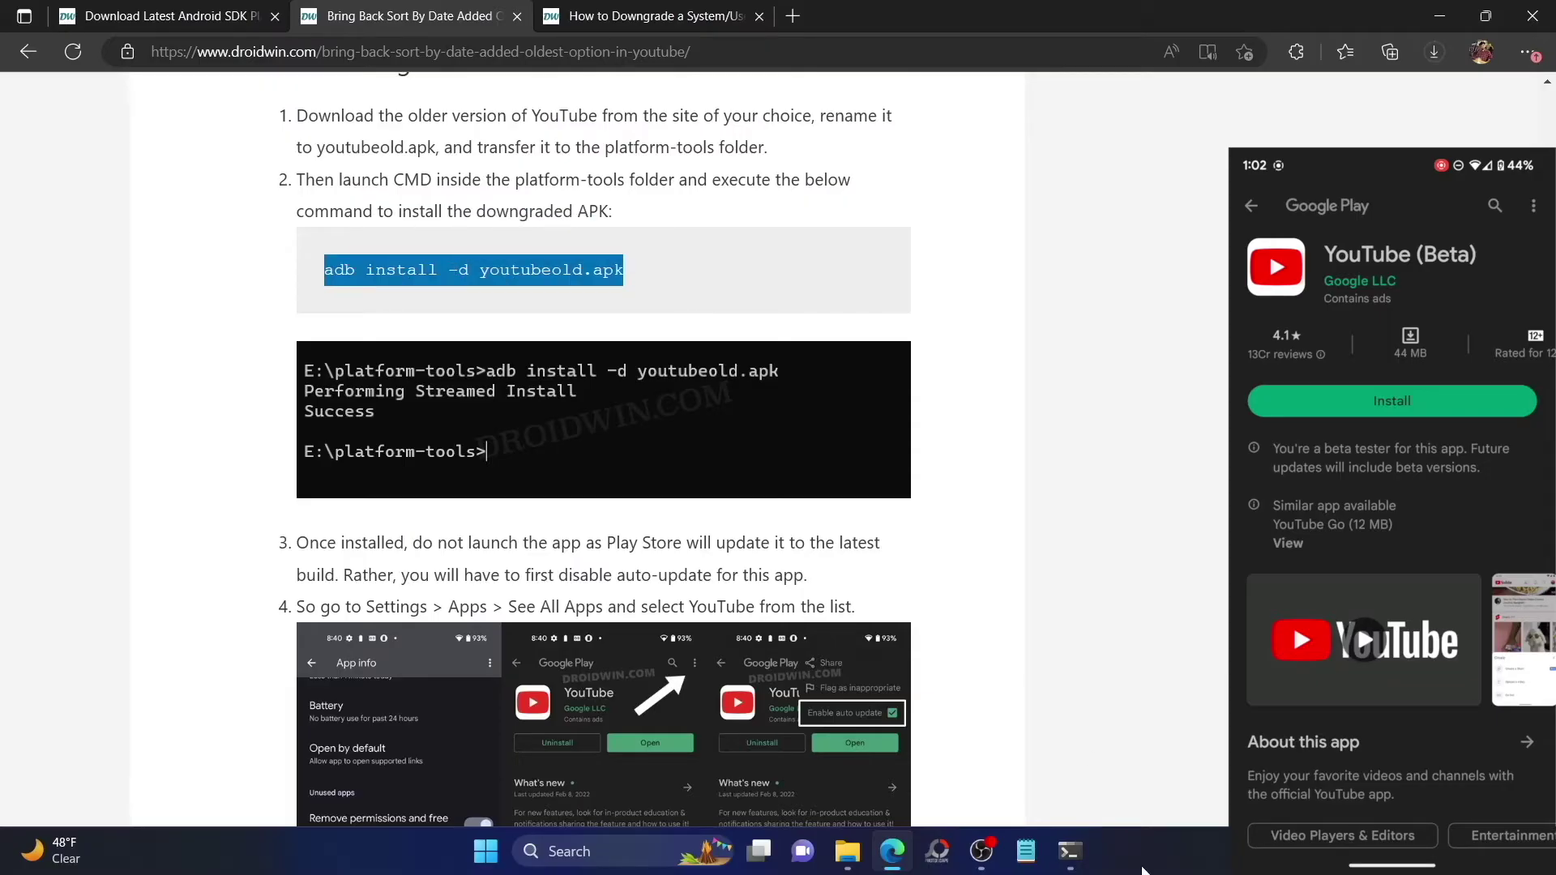
click(848, 851)
- Paste the install command, change it to adb install -d youtube.apk, run it, then hide the window
click(1068, 851)
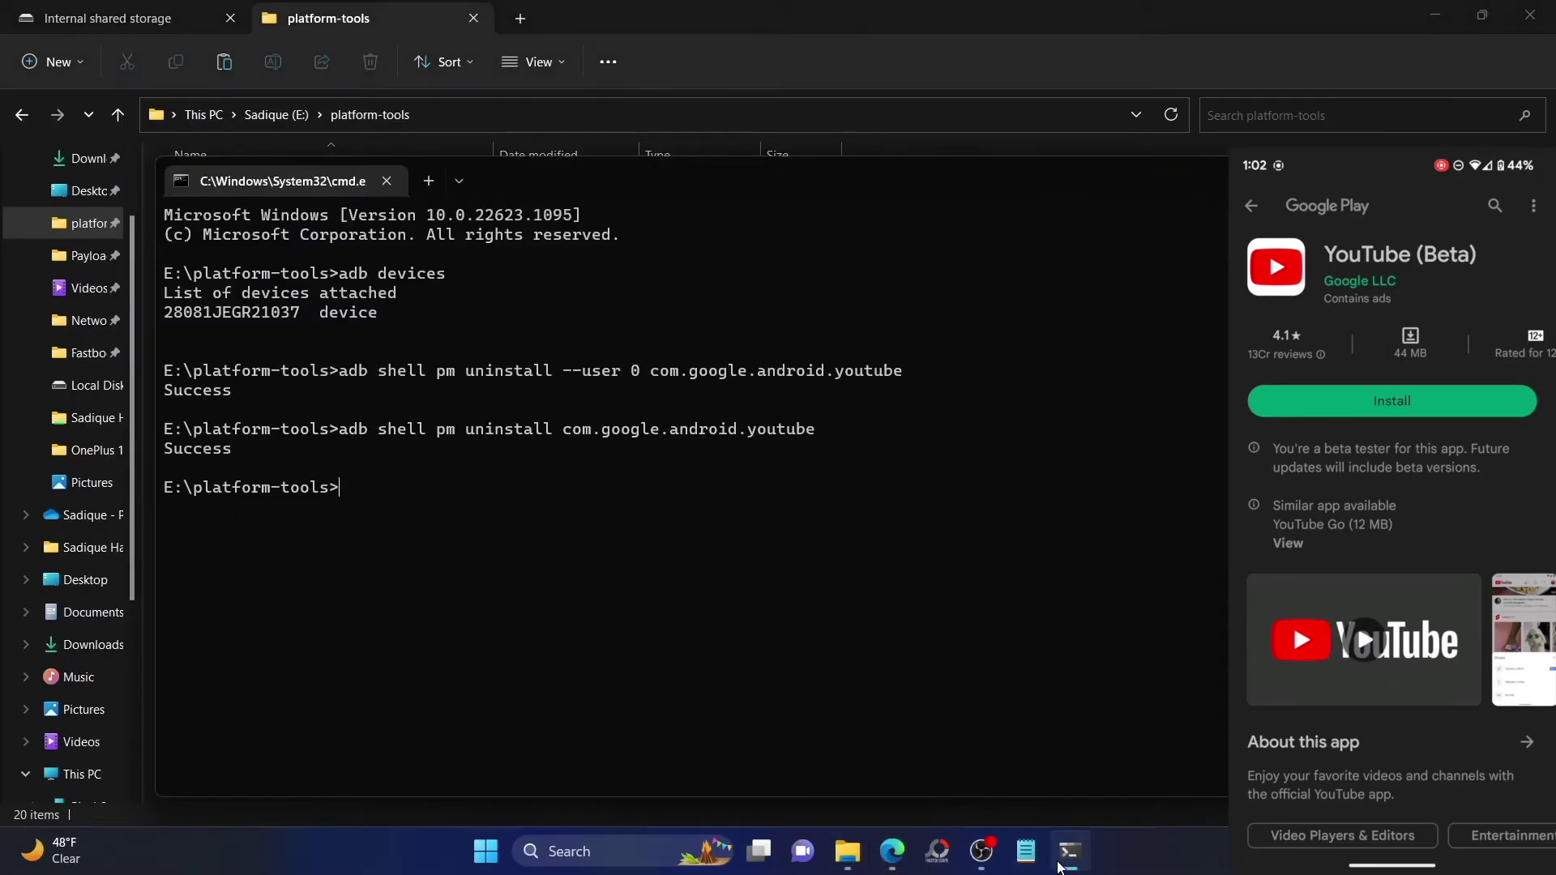
key(ctrl+v)
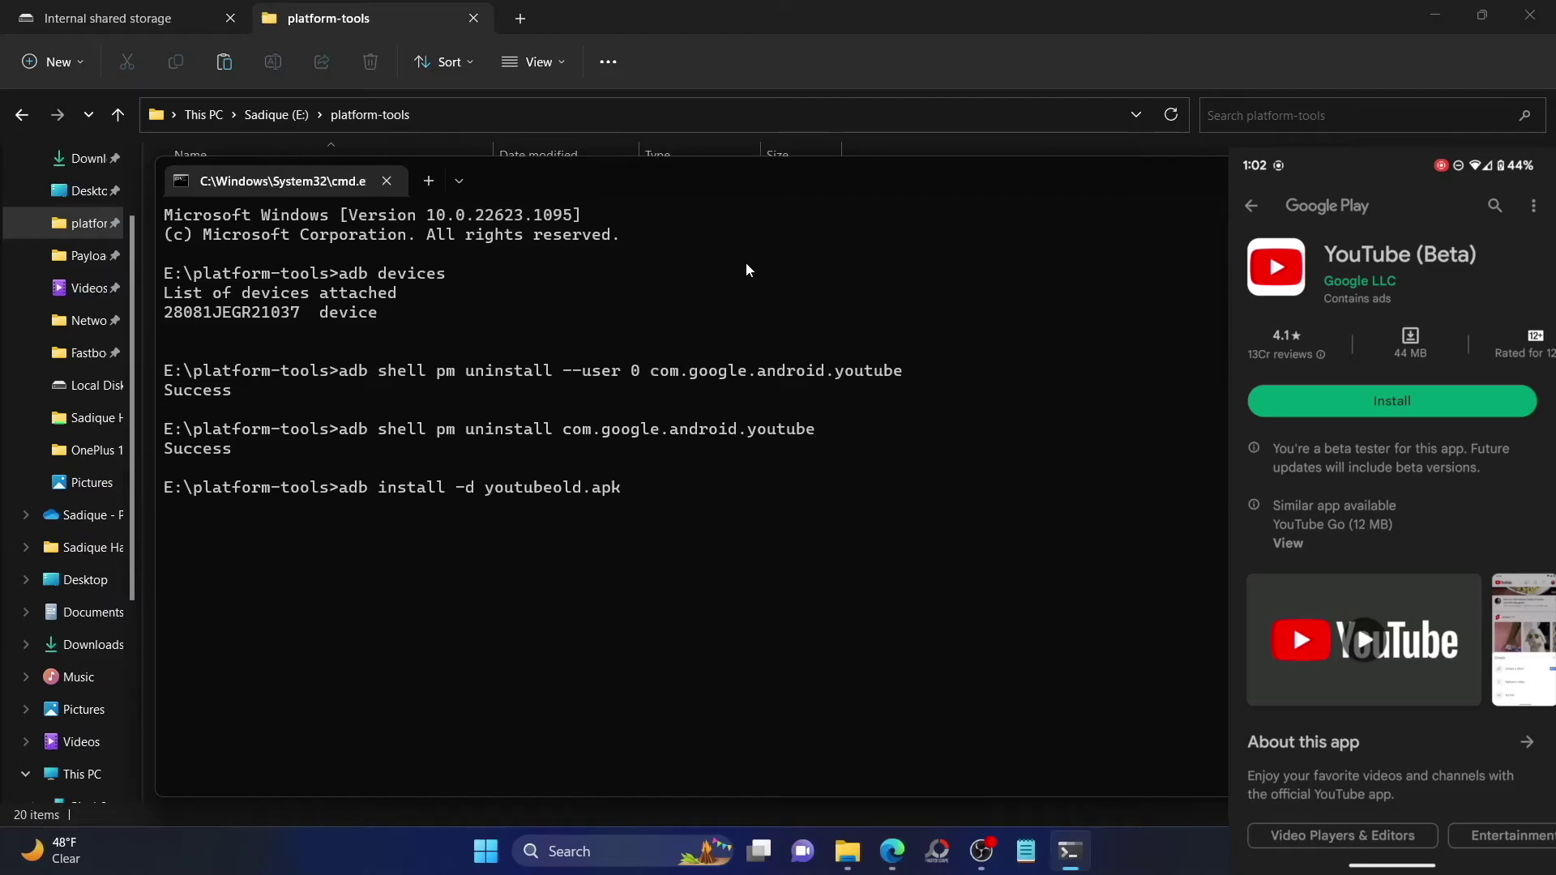
drag(723, 186, 1032, 167)
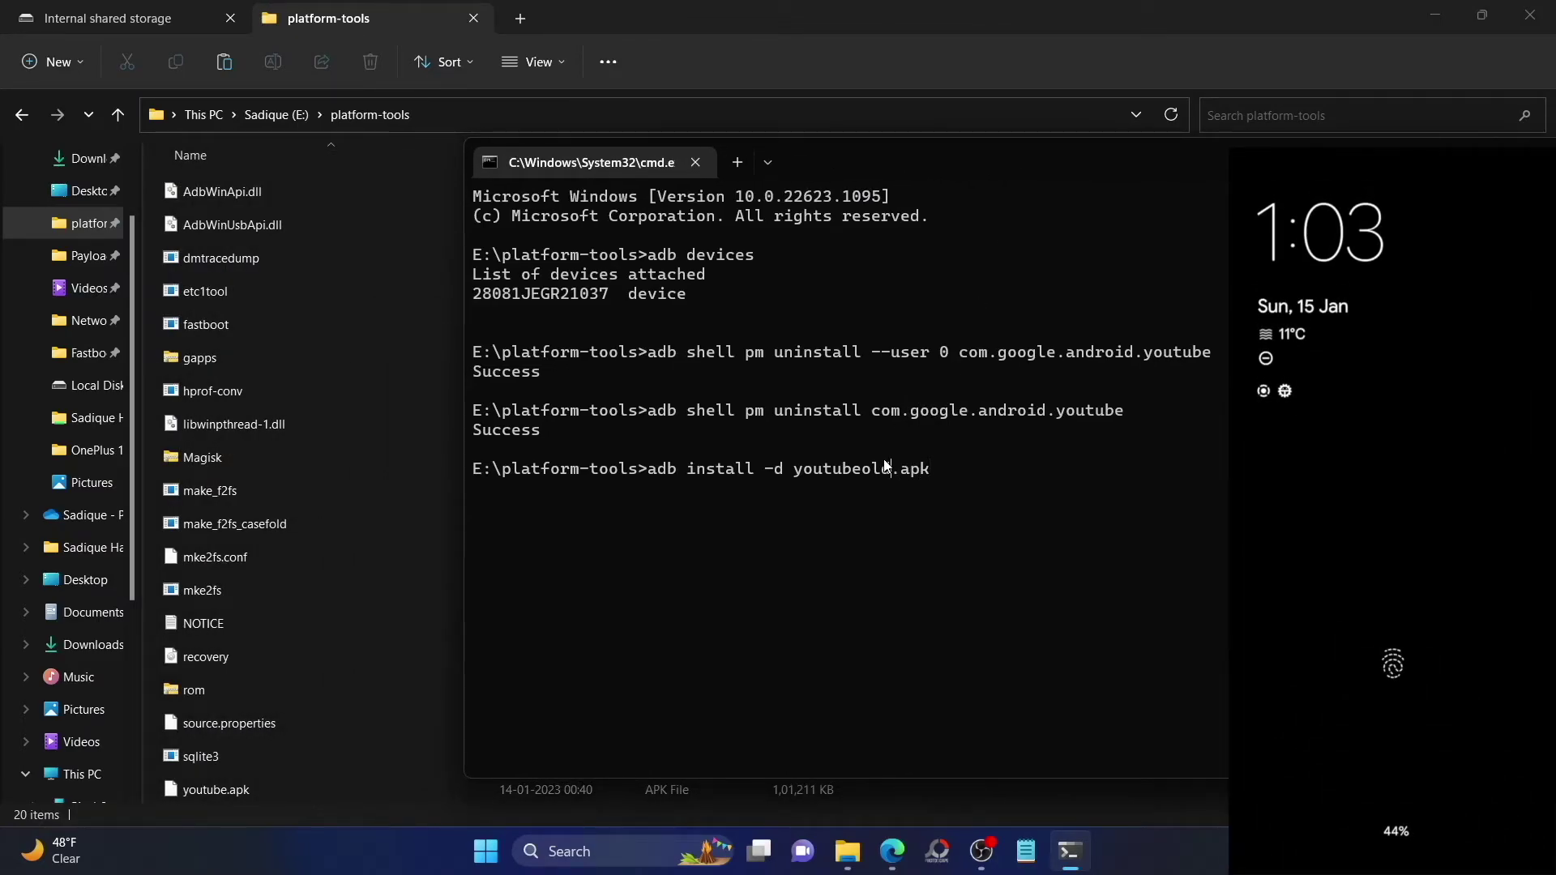
key(BackSpace)
key(BackSpace)
key(BackSpace)
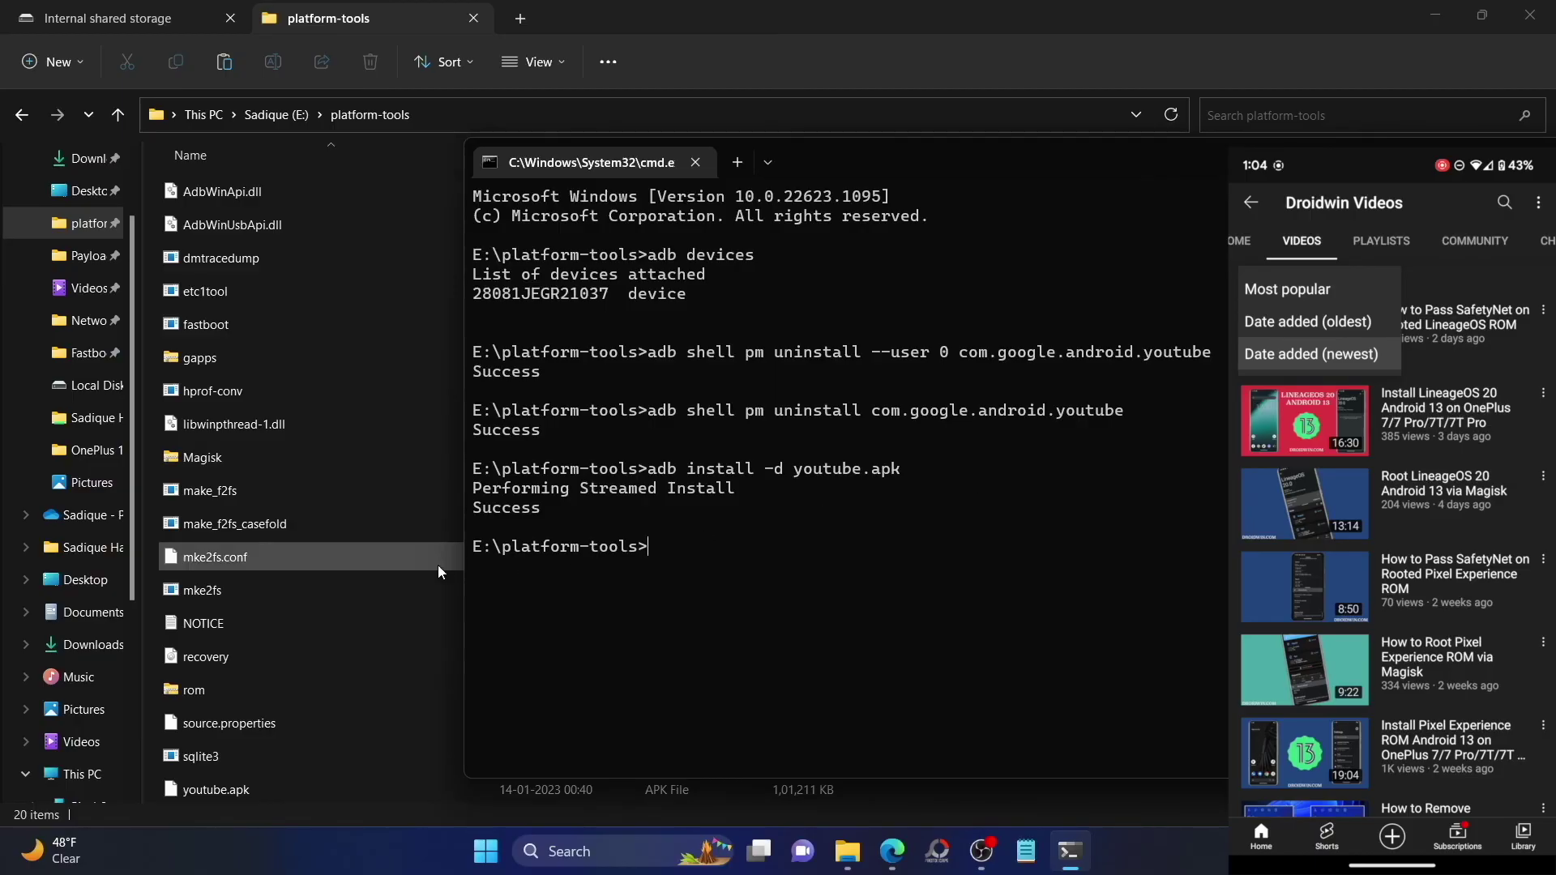
click(404, 570)
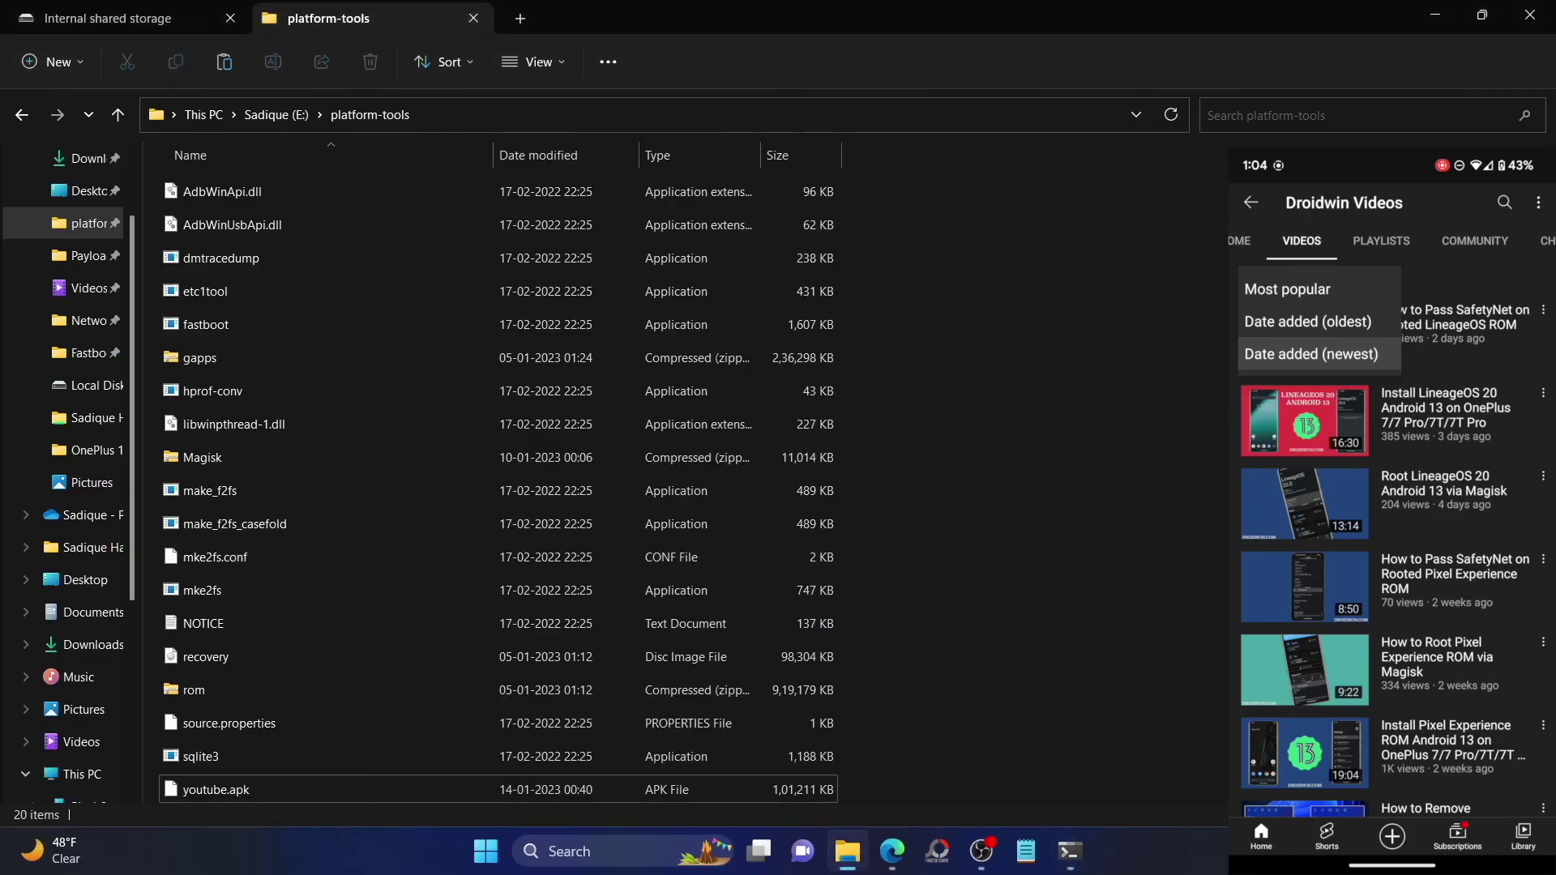